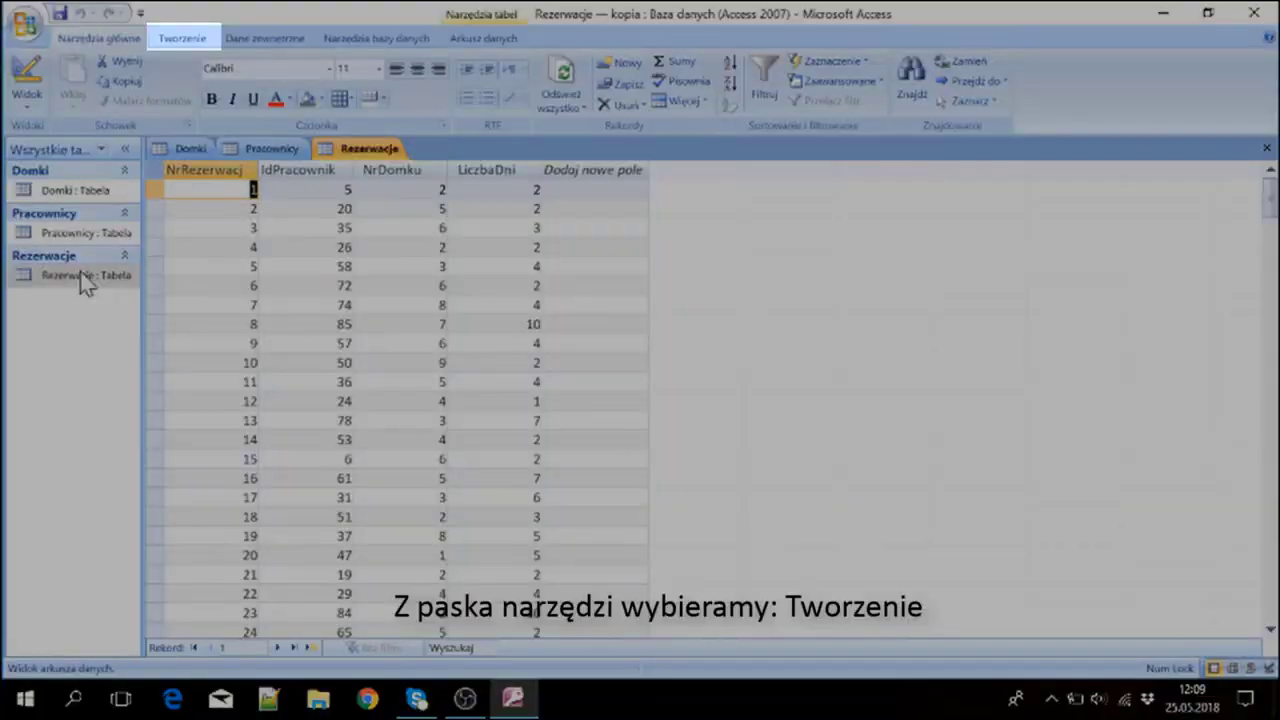
Step: Create a new query in design view with the Domki and Rezerwacje tables
click(183, 36)
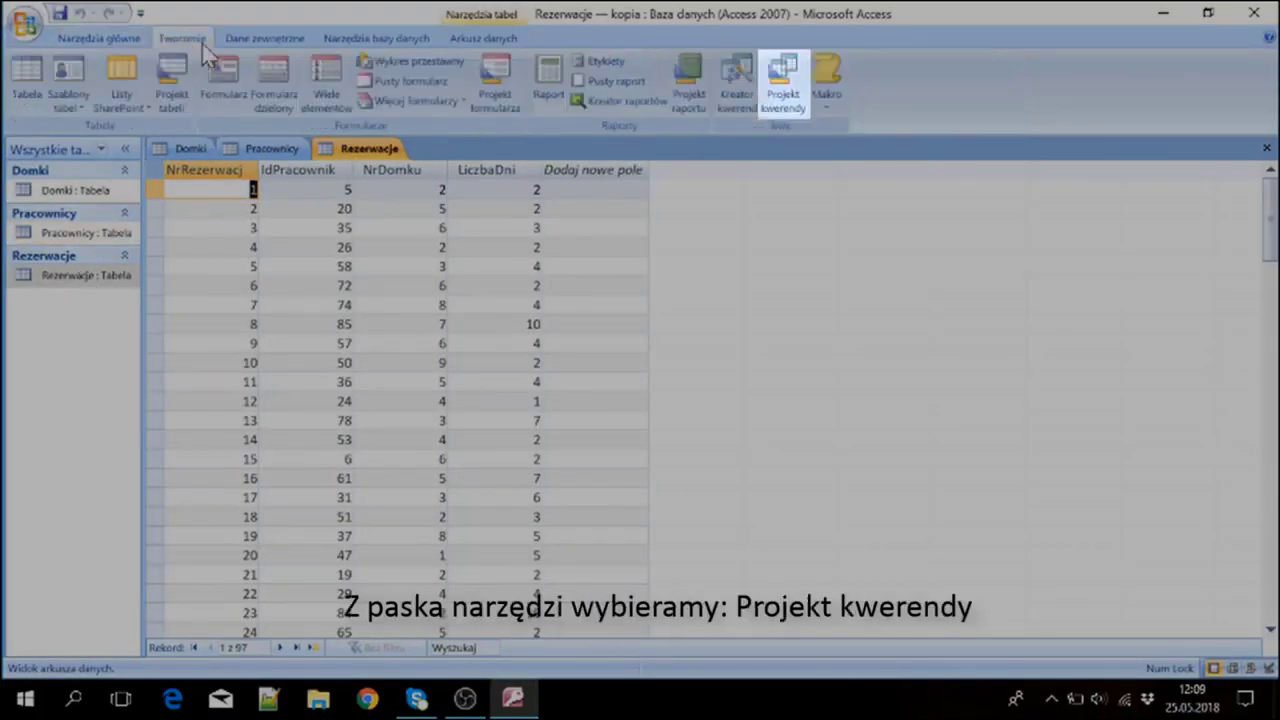
click(786, 105)
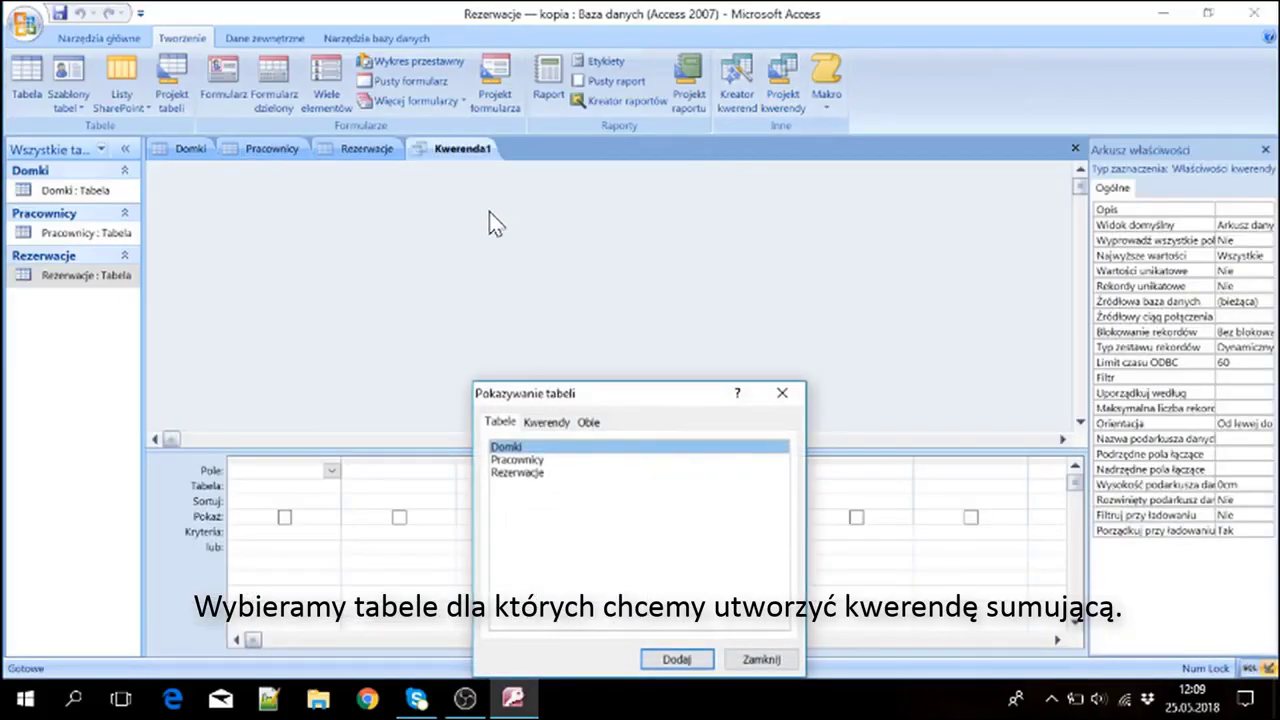
drag(569, 374, 556, 226)
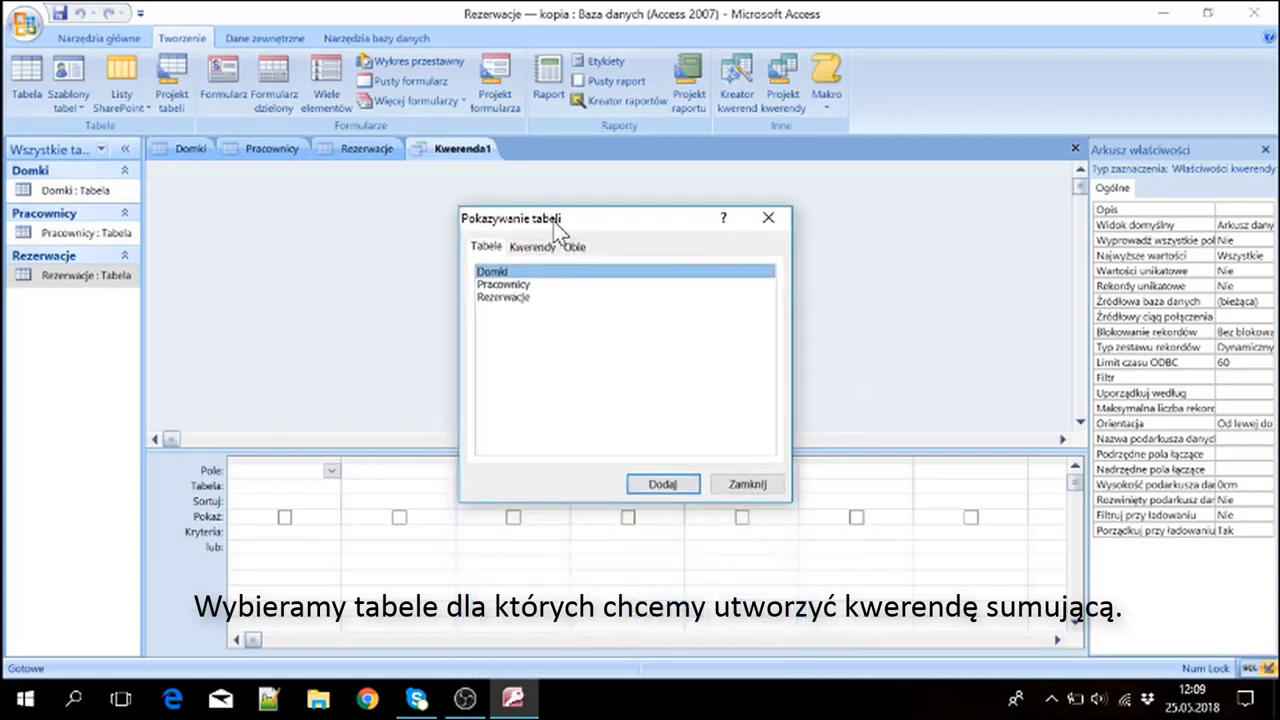
double_click(527, 273)
double_click(508, 297)
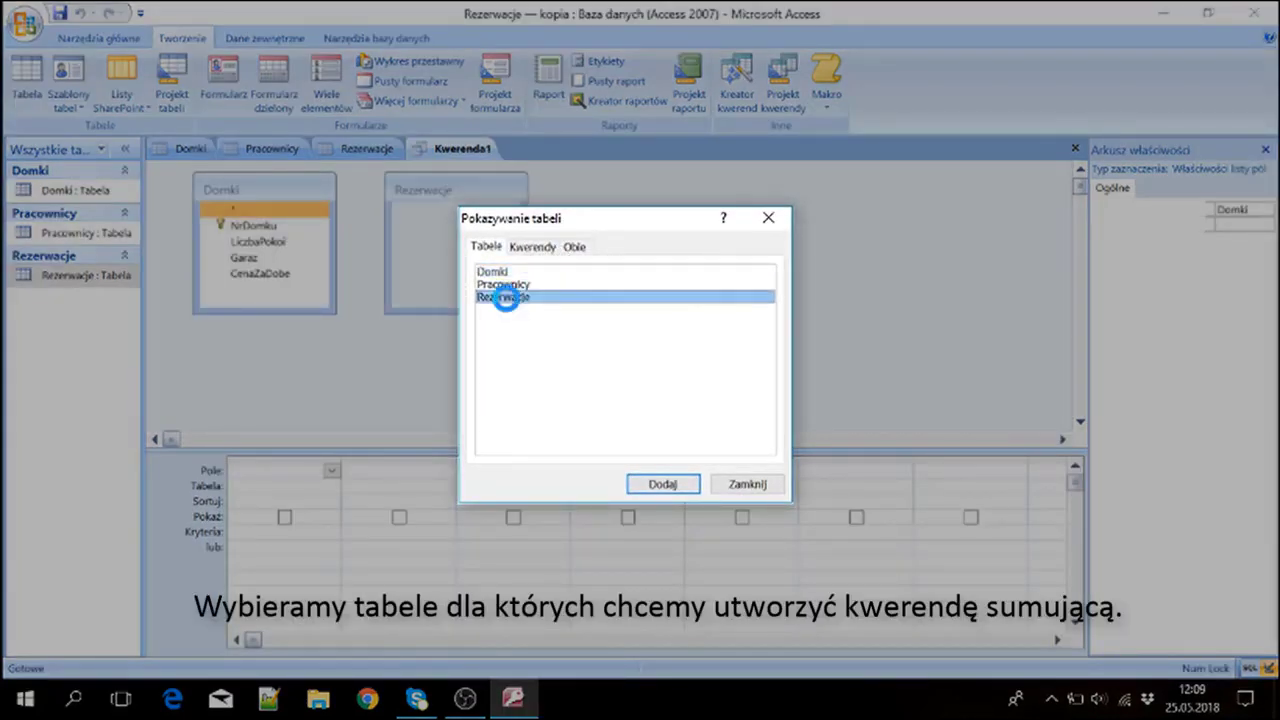
click(768, 218)
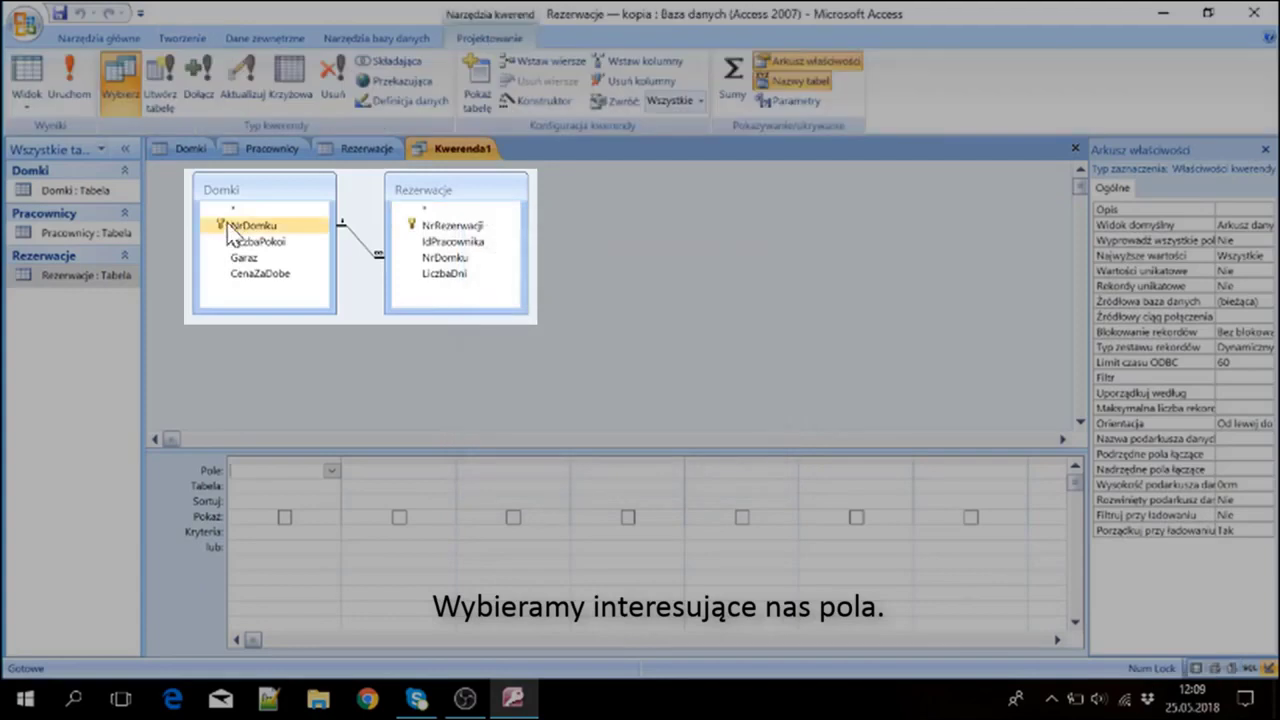
Step: Add NrDomku from Domki and LiczbaDni from Rezerwacje to the query, preview its records and return to the design
double_click(253, 225)
click(448, 279)
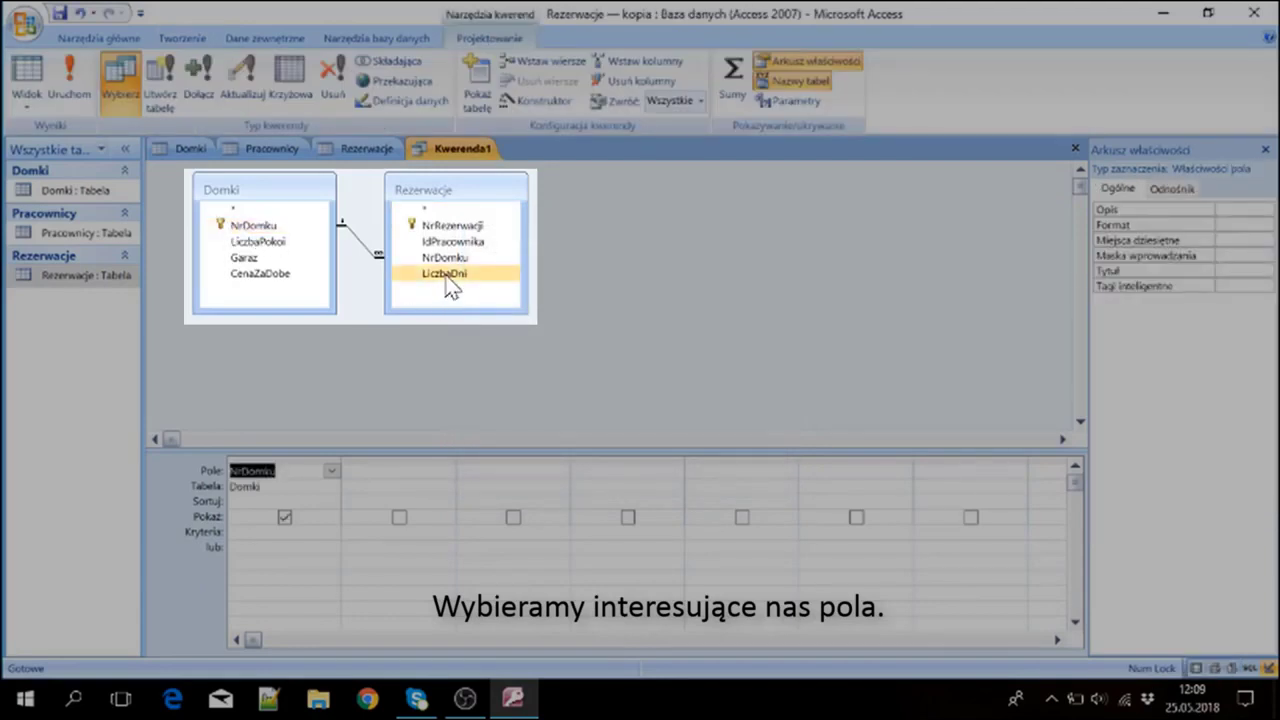
double_click(446, 274)
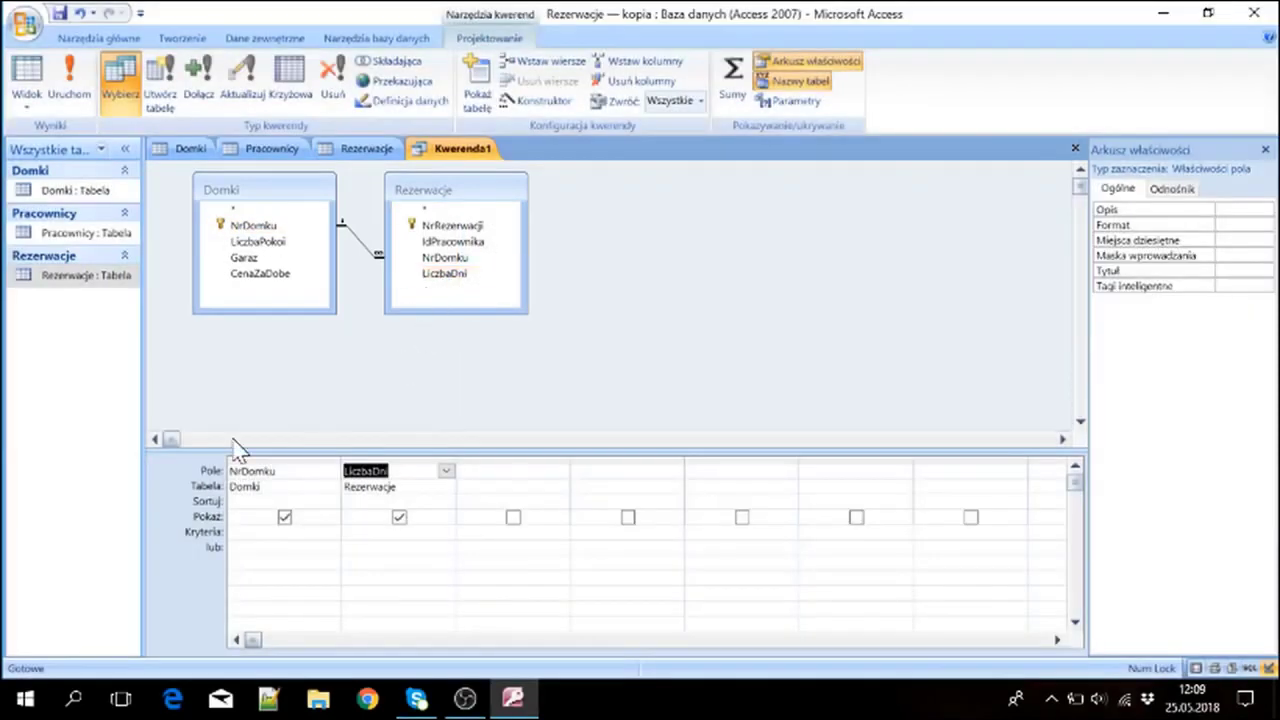
click(32, 72)
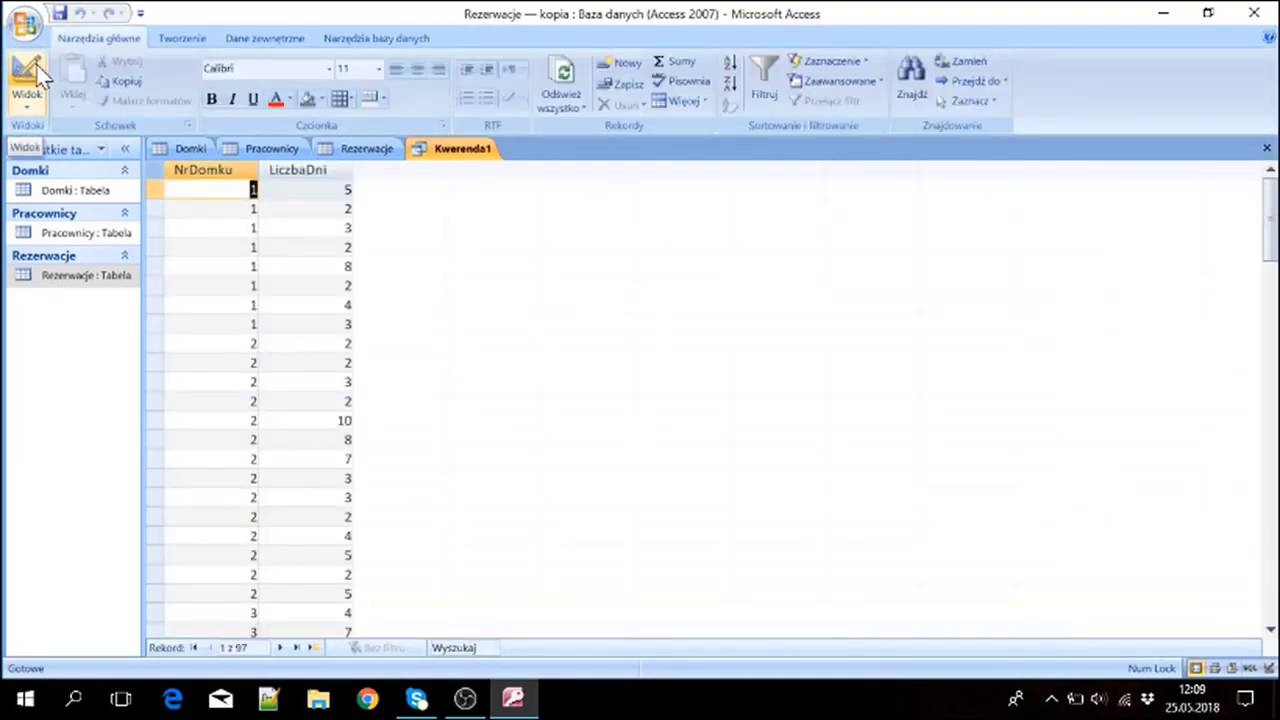
click(36, 72)
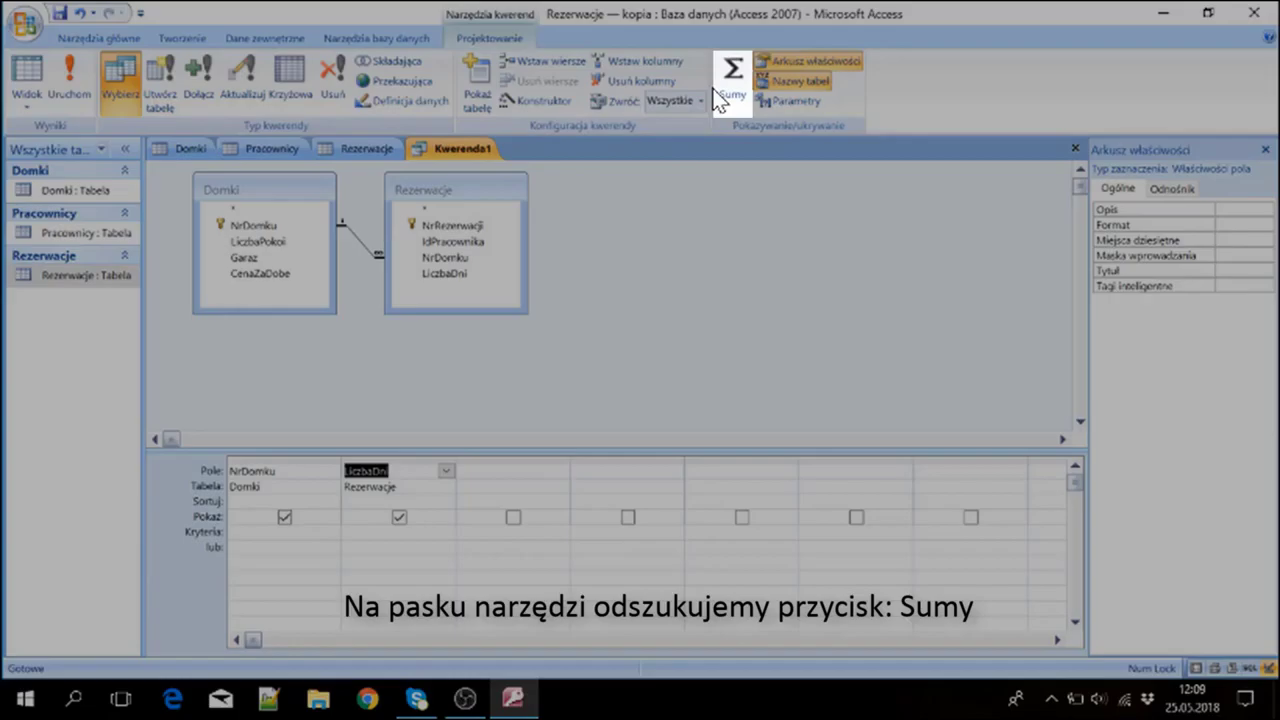
Step: Enable the query's totals row, set the LiczbaDni function to Policz, and check the result in datasheet view
click(720, 97)
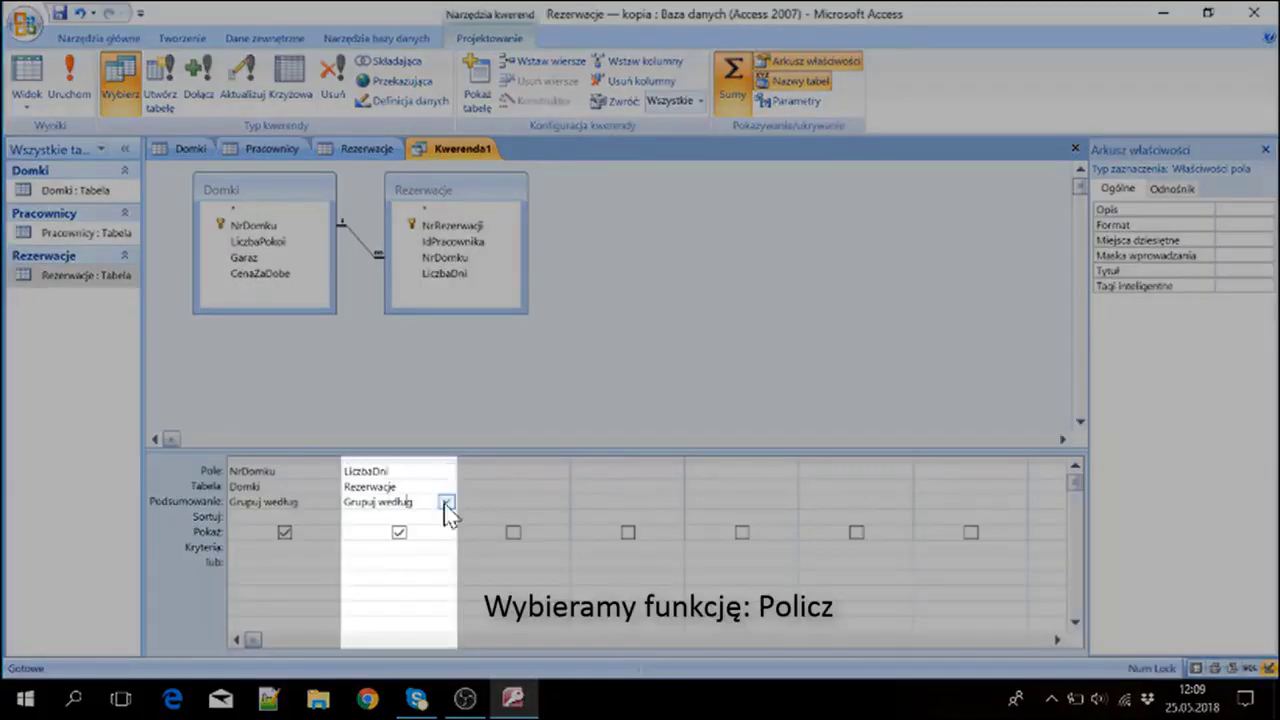
click(441, 503)
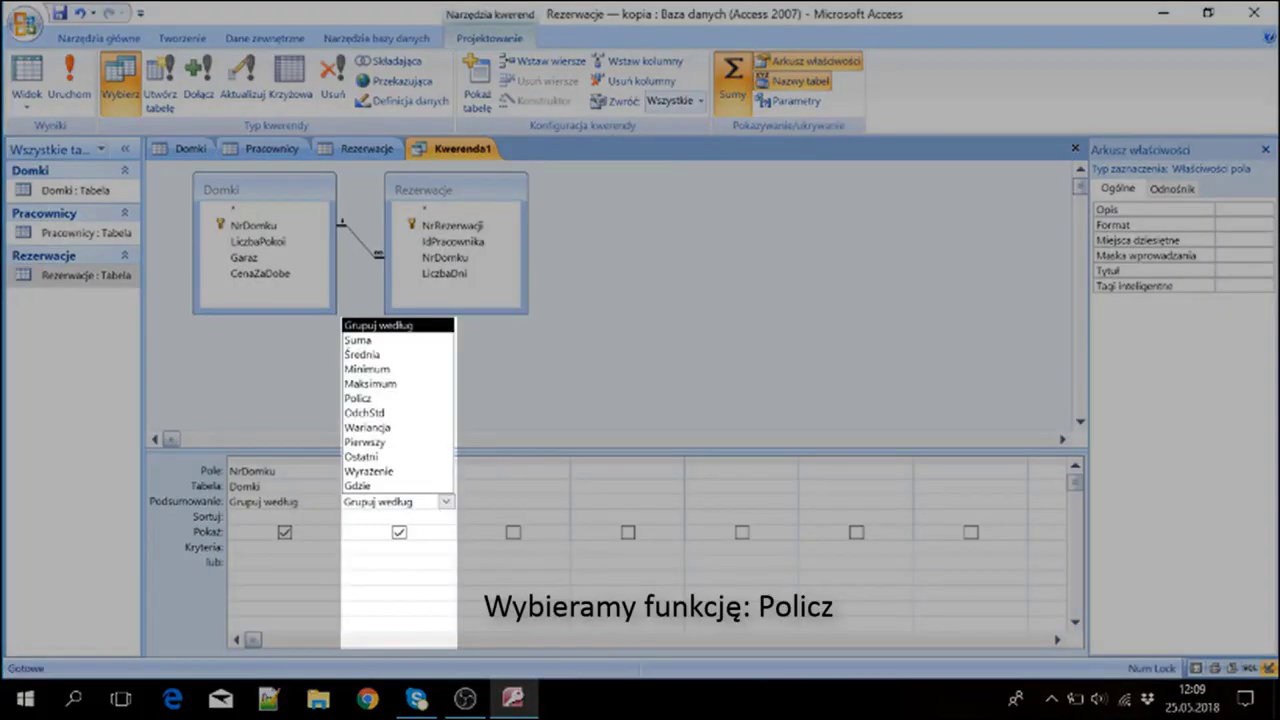
click(375, 398)
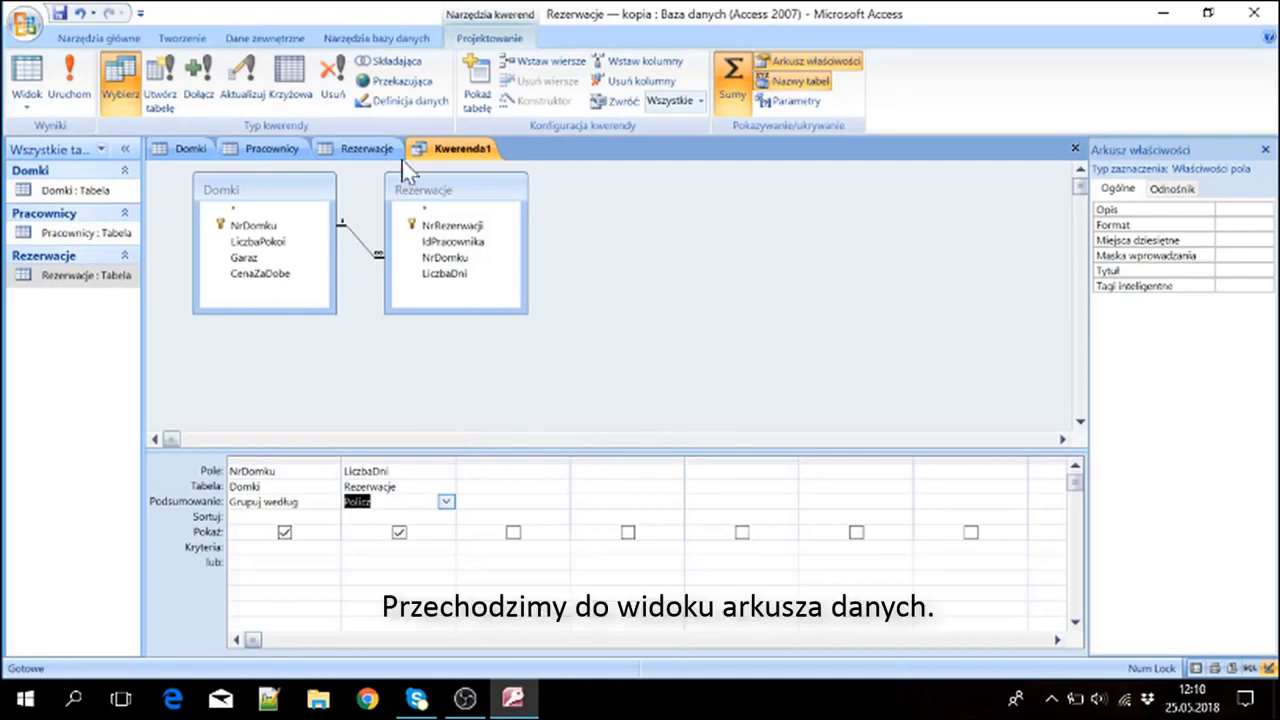
click(28, 80)
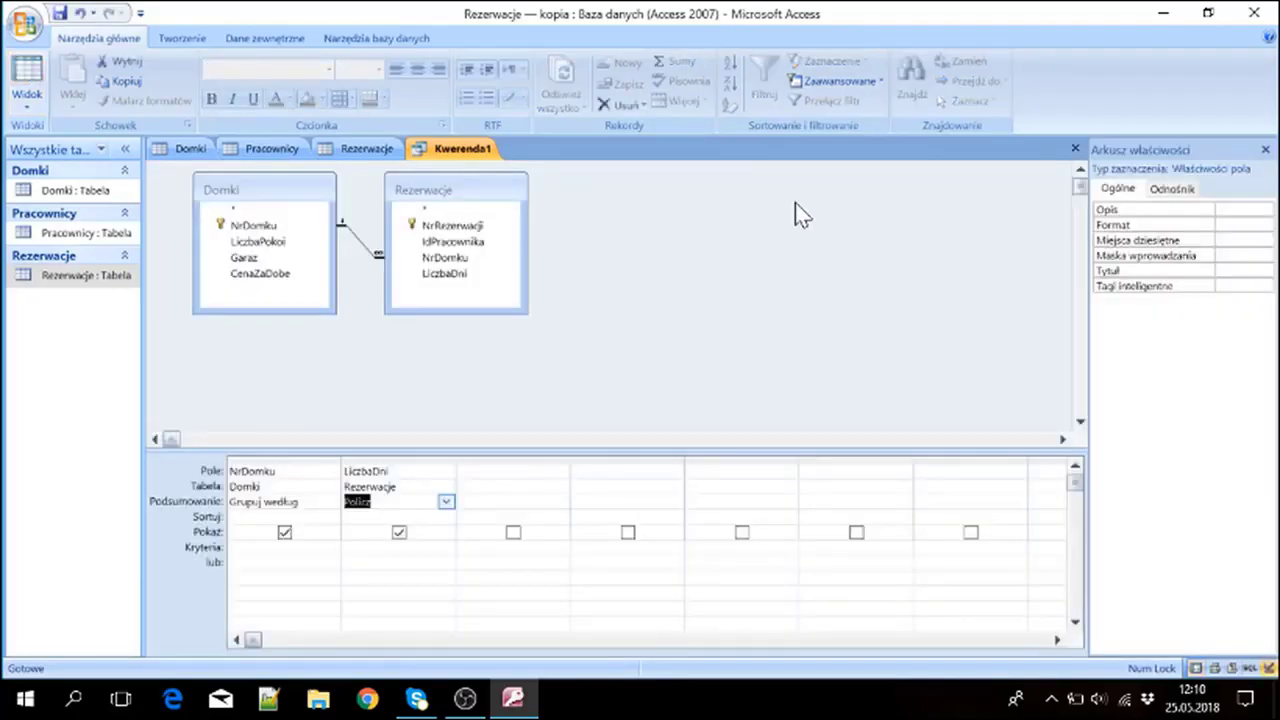
click(28, 80)
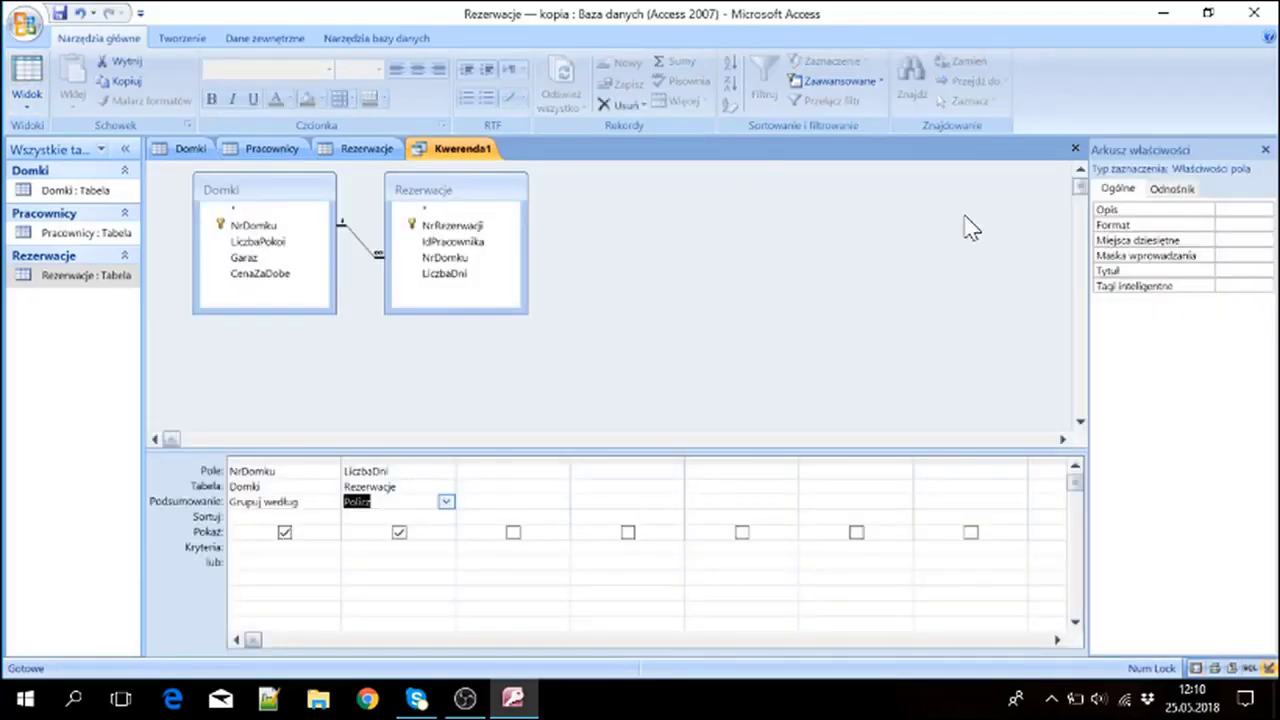
Step: Set the LiczbaDni field's Tytuł property to "Liczba dni", view the query's datasheet and return to the design
key(Up)
key(Up)
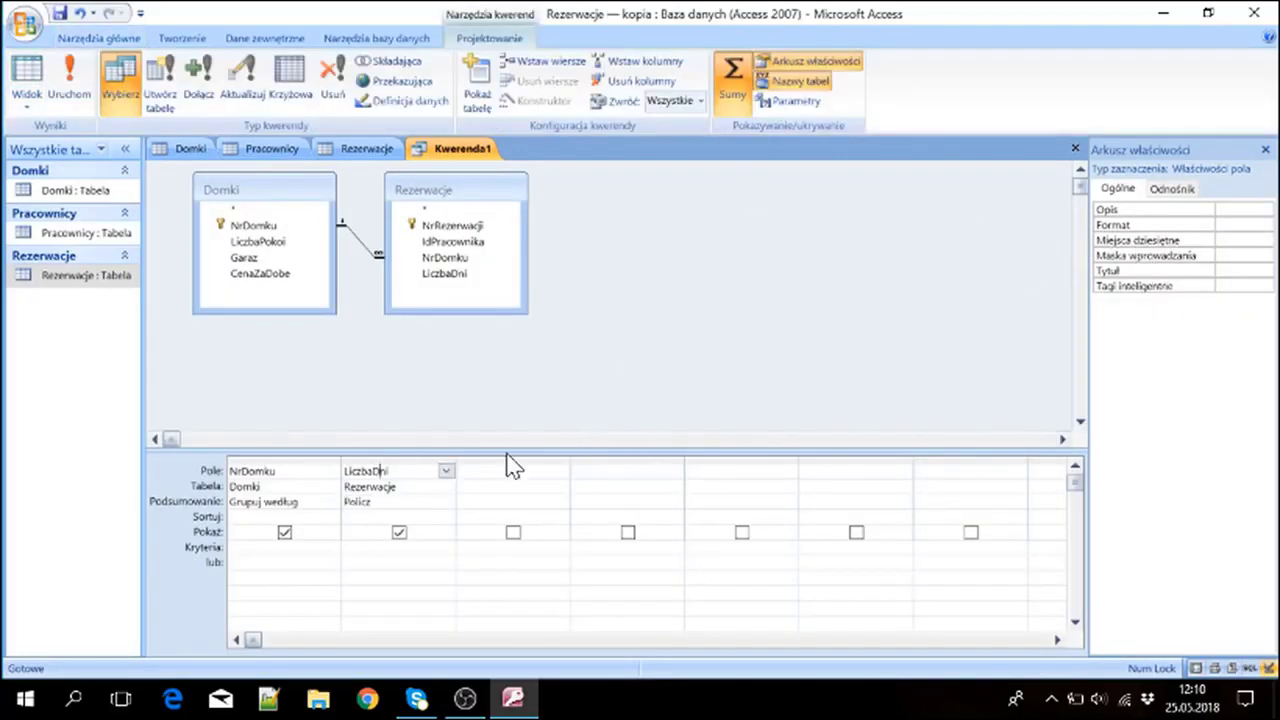
click(1218, 270)
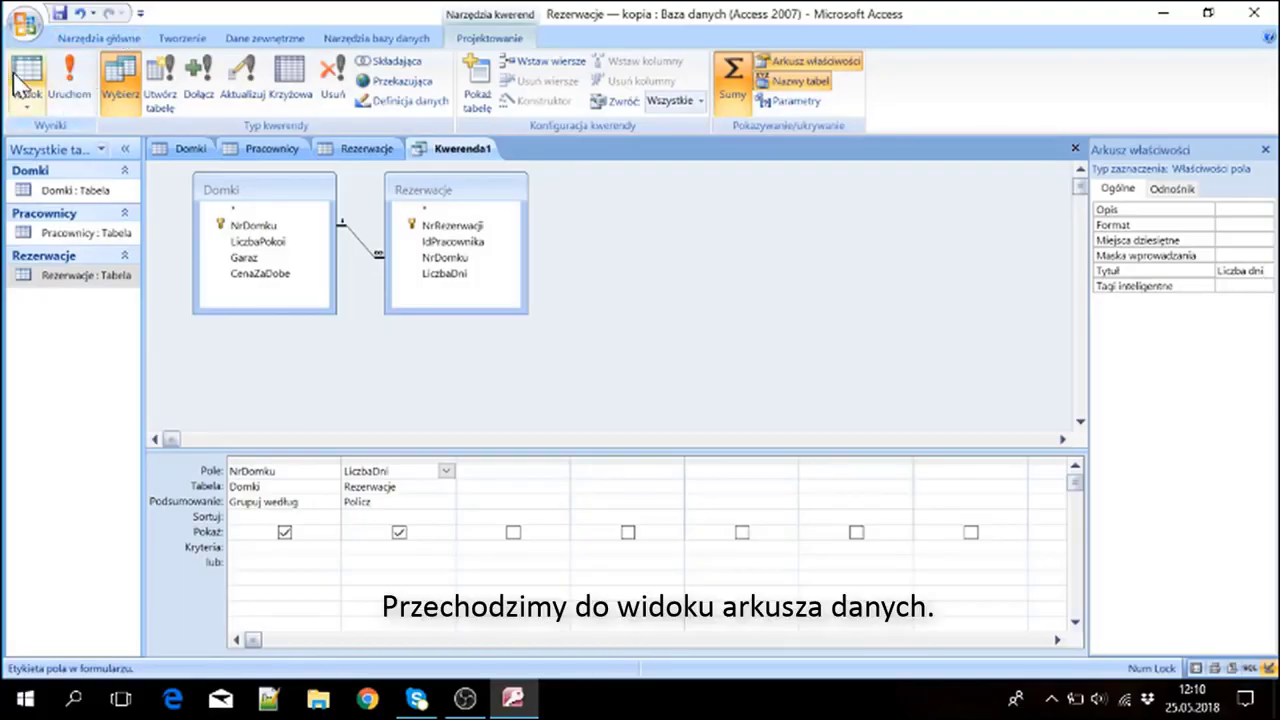
click(25, 78)
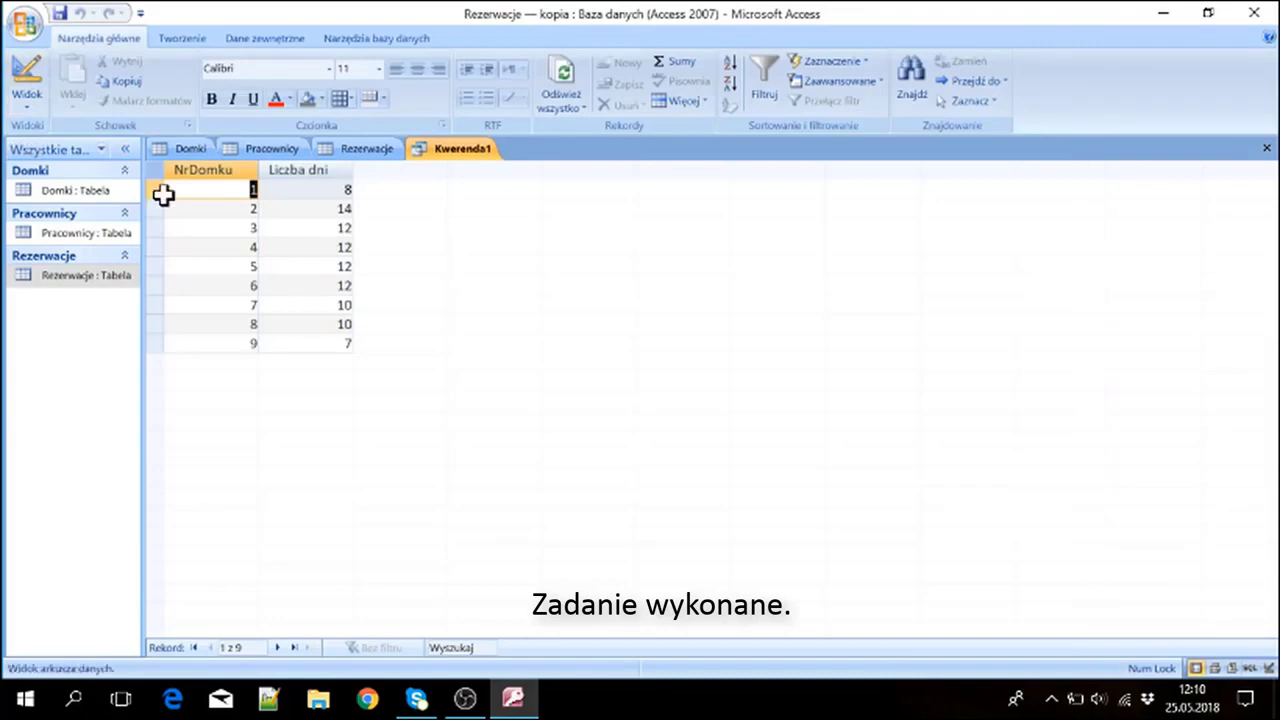
click(28, 66)
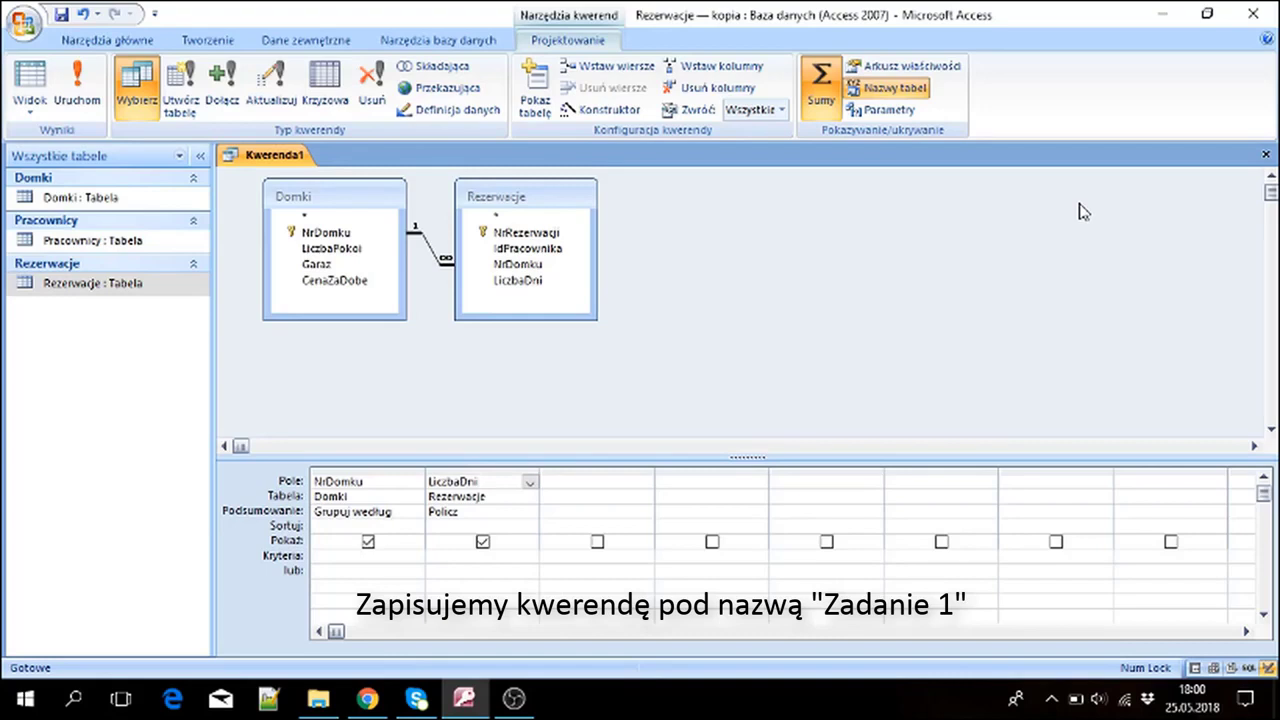
Step: Close the query and save it under the name "Zadanie 1"
click(1265, 154)
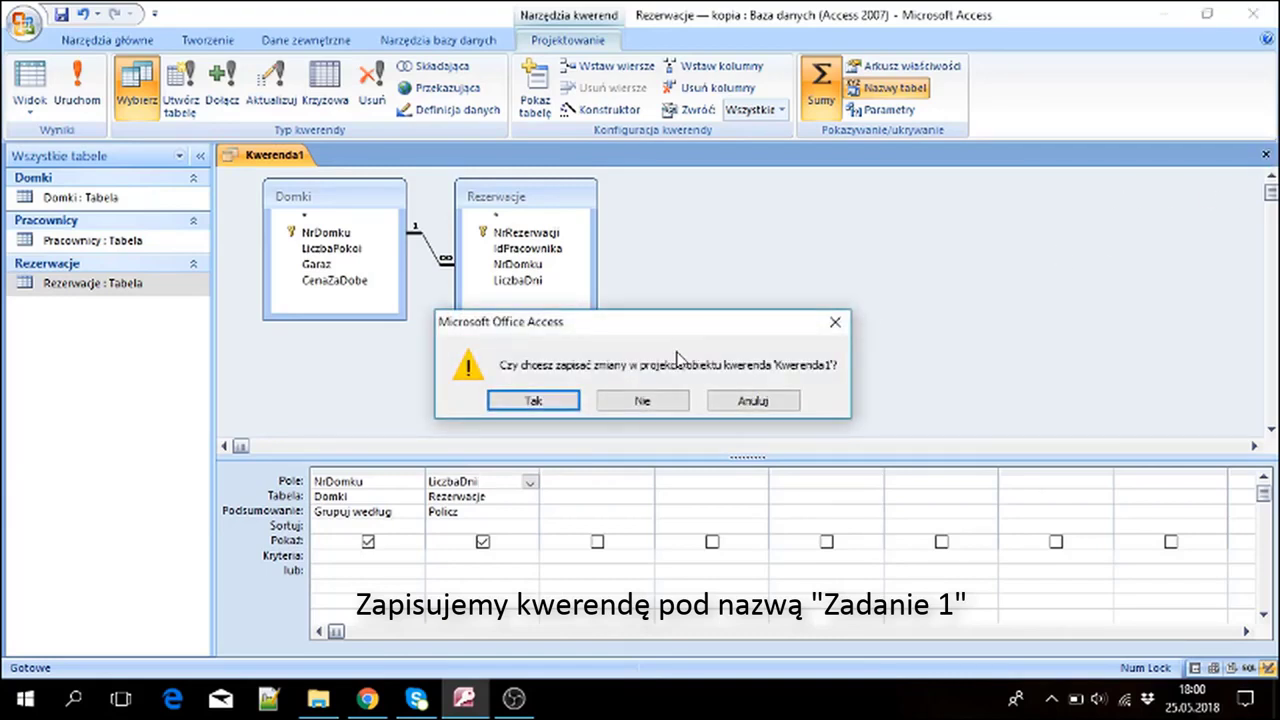
click(533, 401)
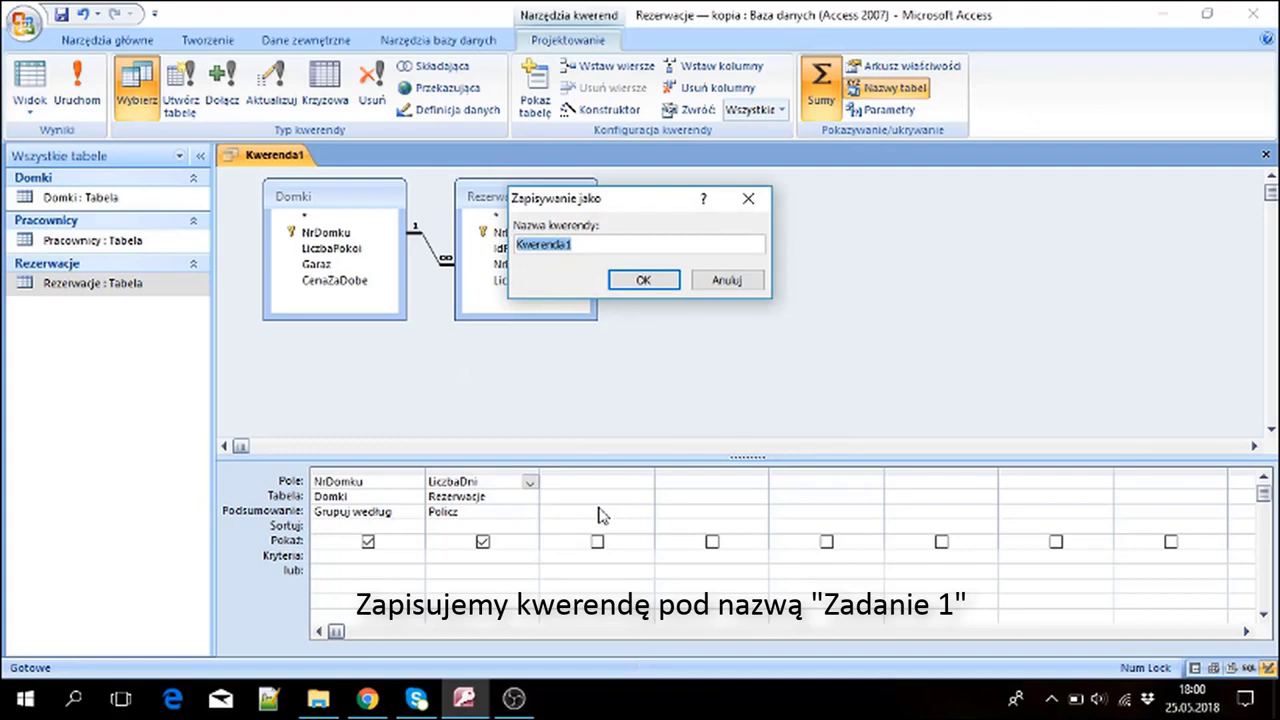
text(Zadanie 1)
click(640, 281)
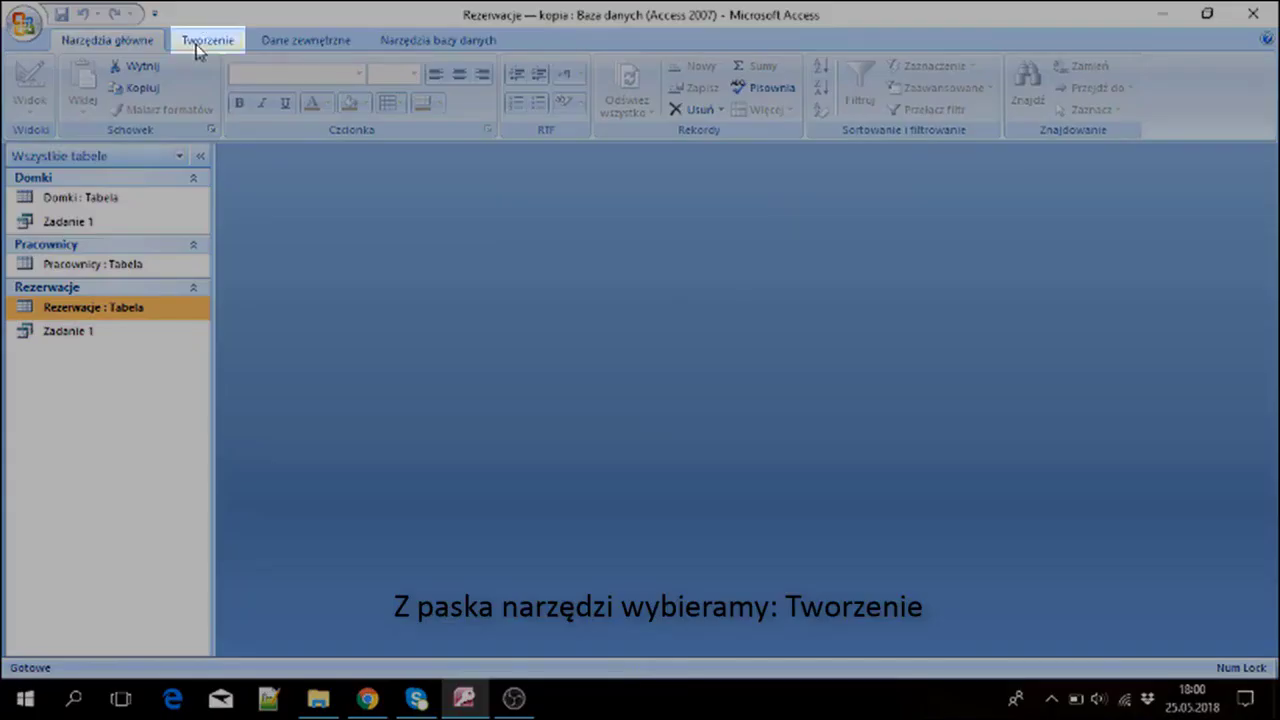
Step: Create another query in design view with the Pracownicy and Rezerwacje tables
click(197, 45)
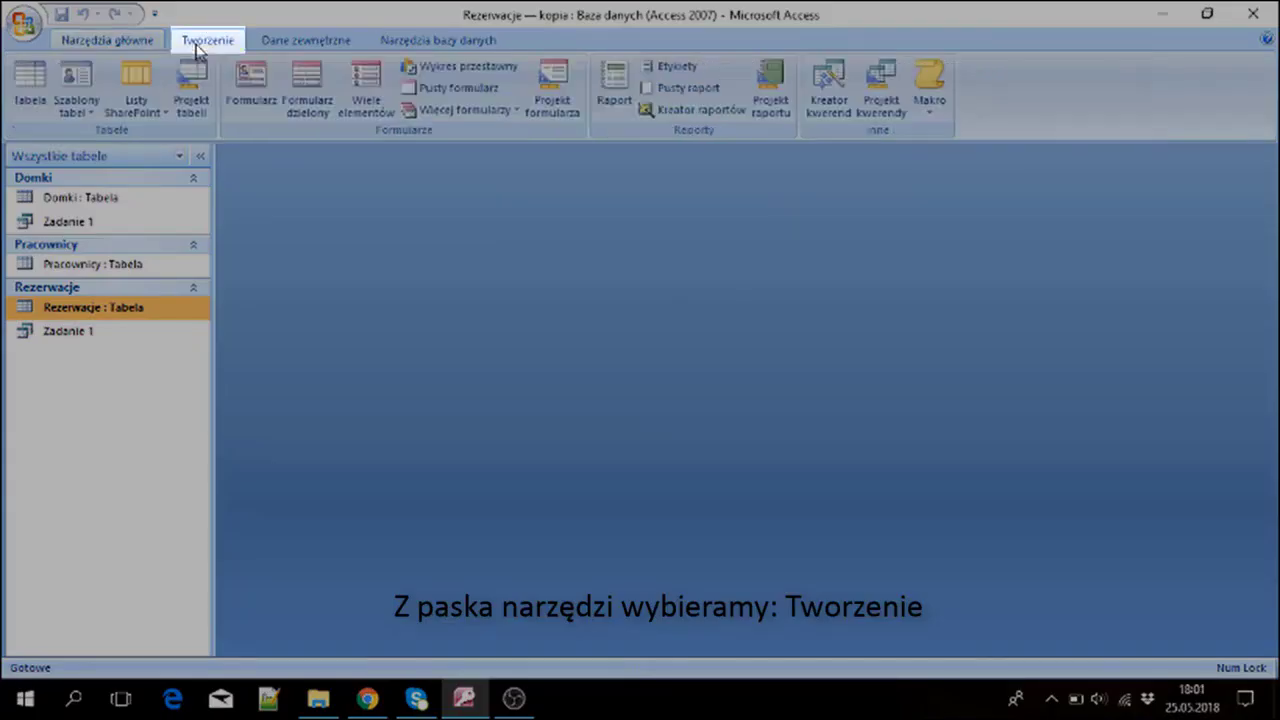
click(874, 106)
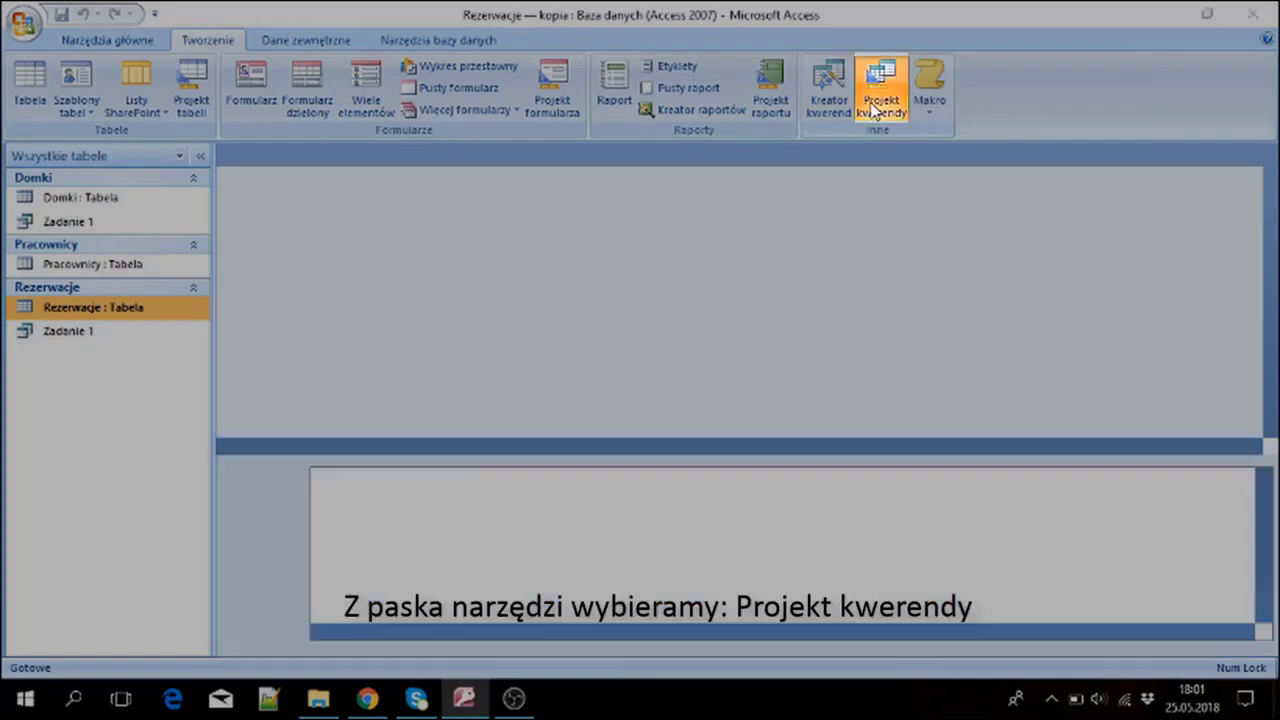
drag(594, 377, 598, 208)
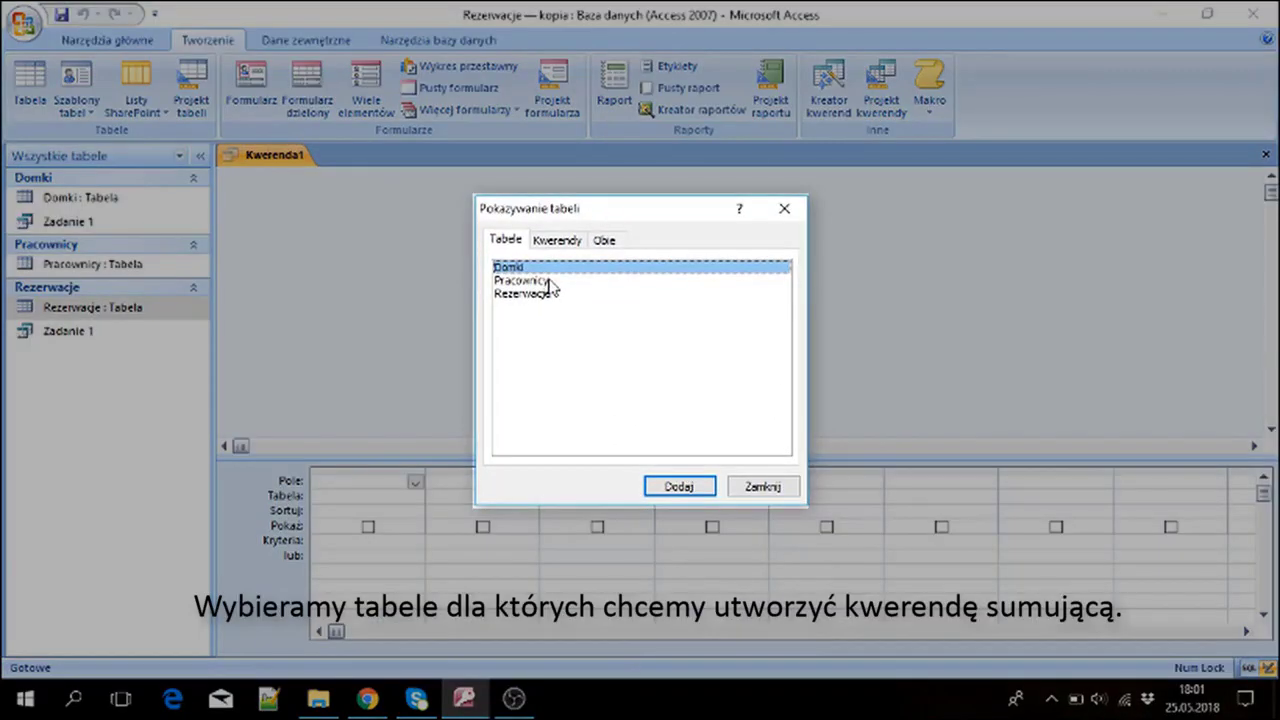
double_click(549, 281)
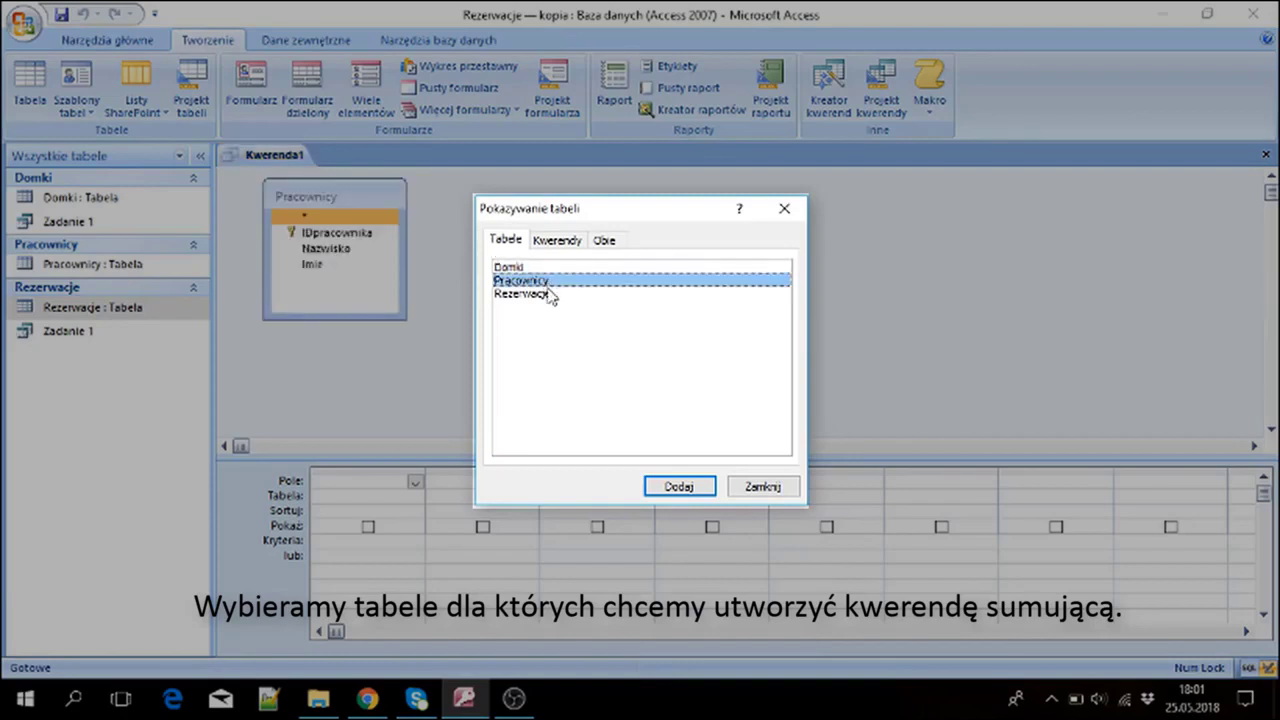
double_click(549, 294)
click(784, 208)
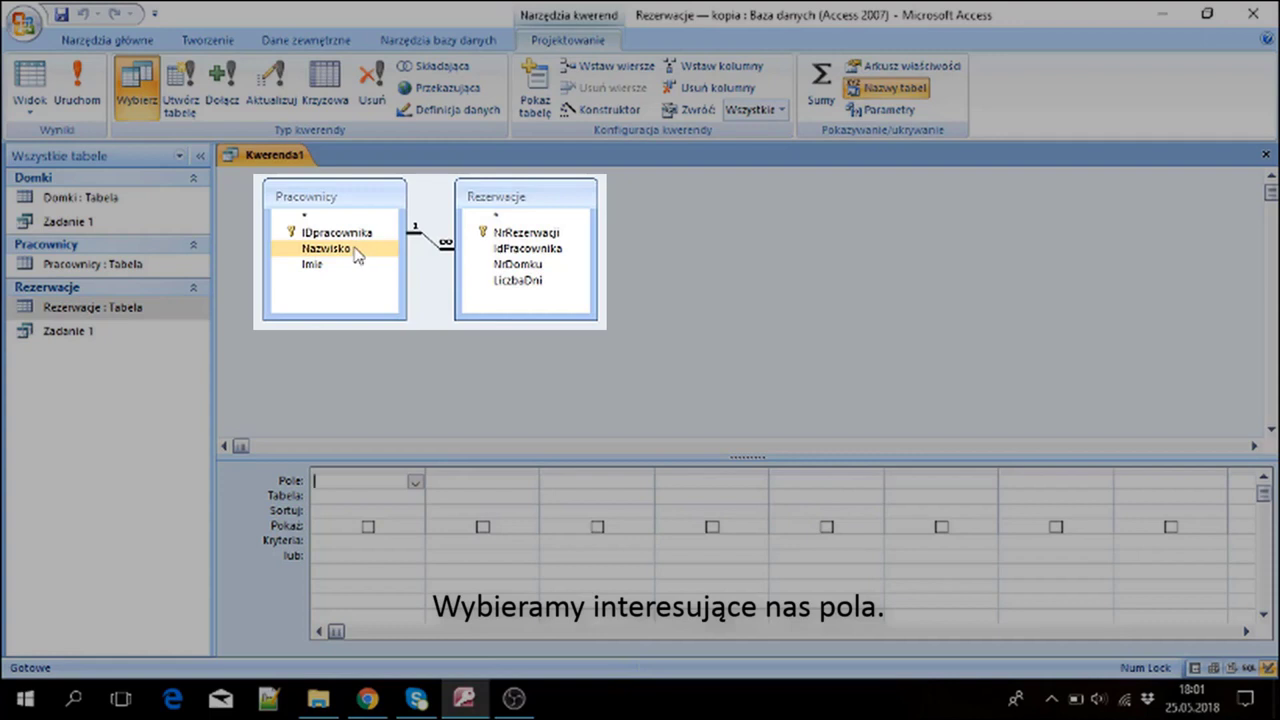
Step: Add Nazwisko and Imie from Pracownicy and NrDomku from Rezerwacje, preview the records and return to the design
double_click(357, 255)
double_click(346, 271)
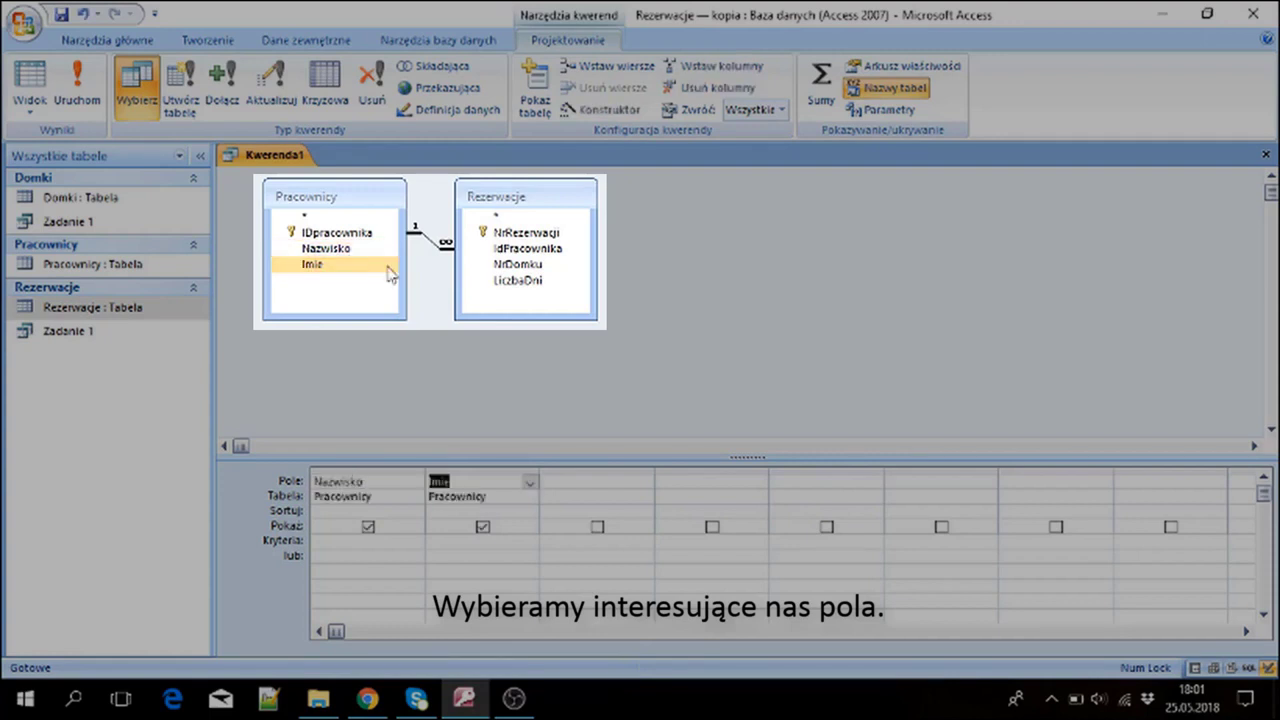
double_click(540, 266)
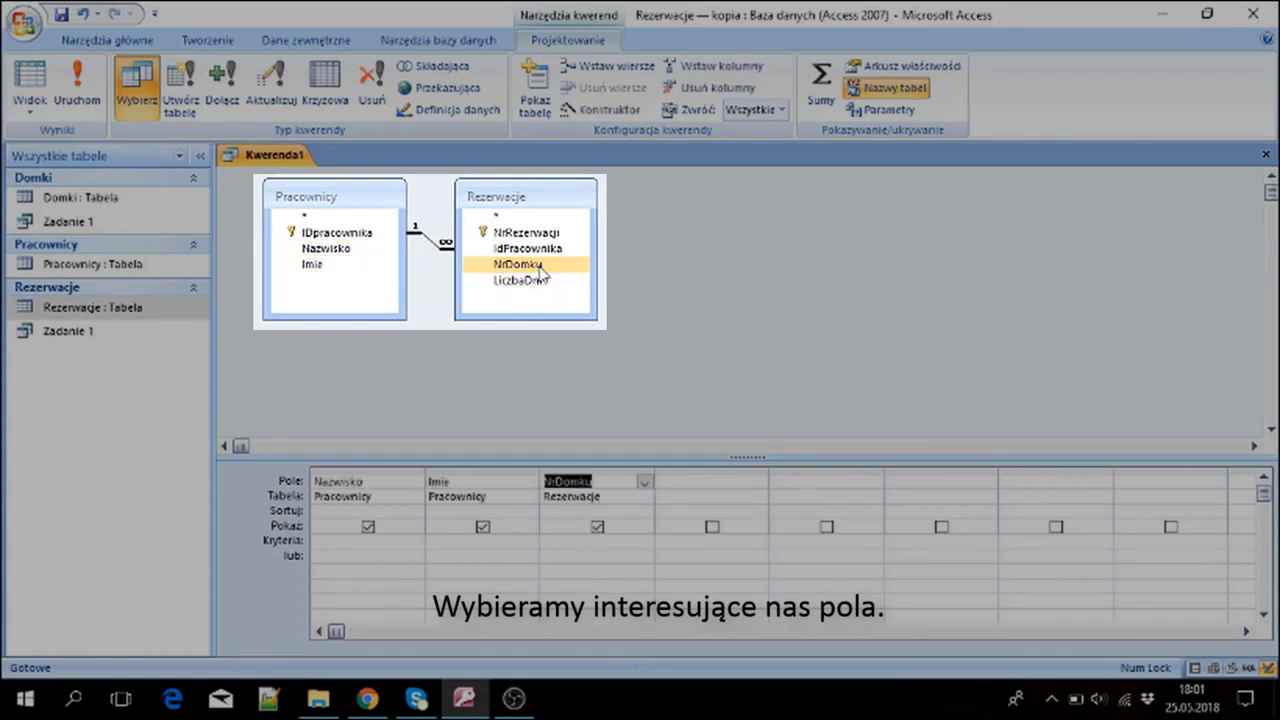
click(36, 84)
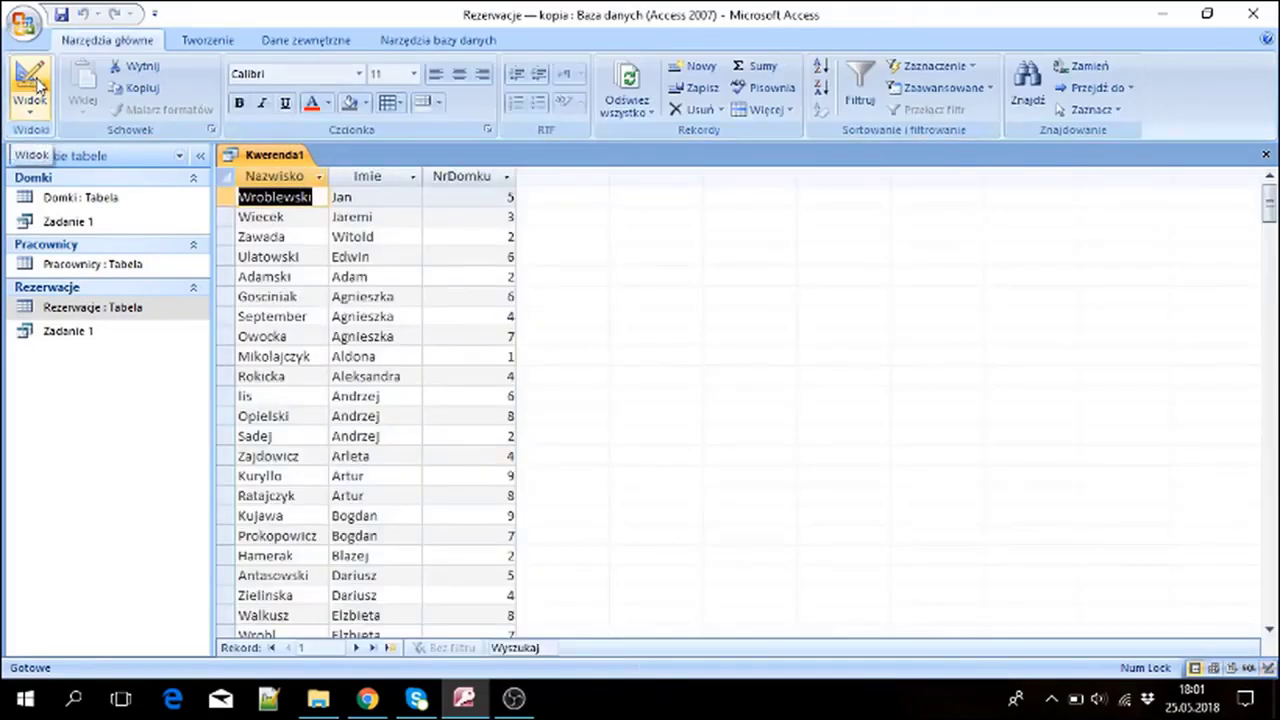
click(36, 84)
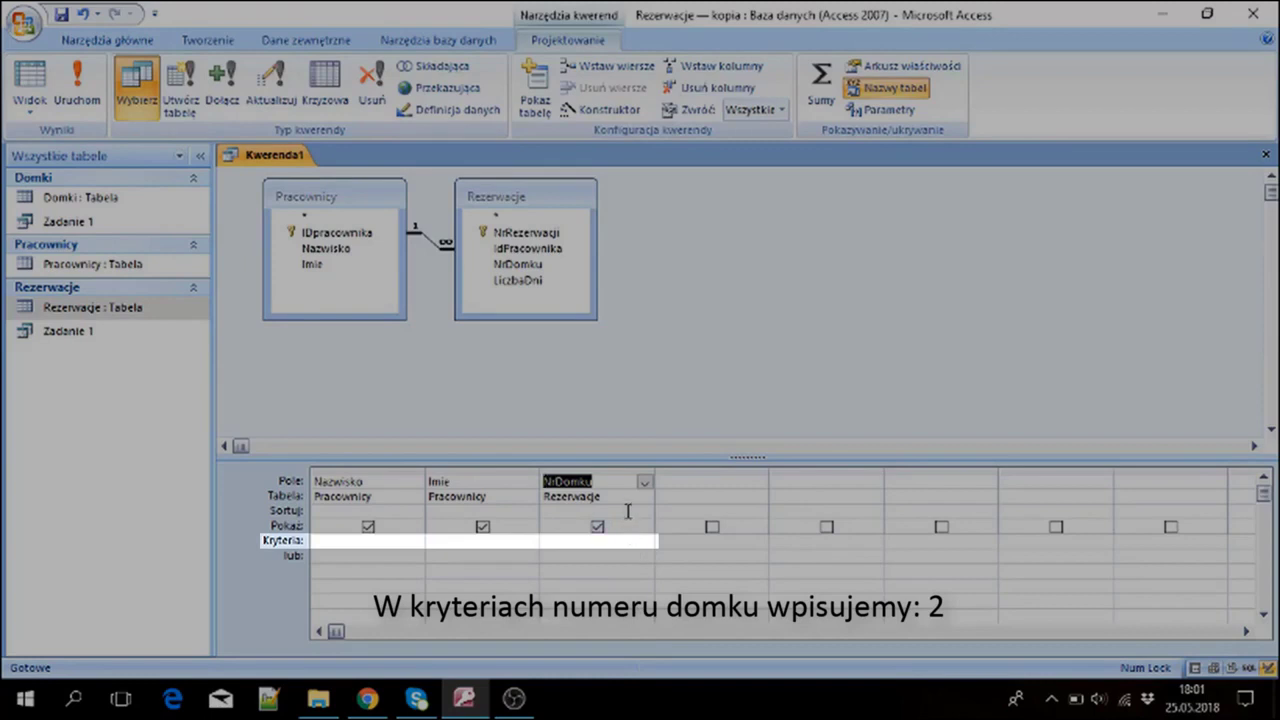
Step: Set the NrDomku criterion to 2, preview the filtered records and return to the design
click(592, 543)
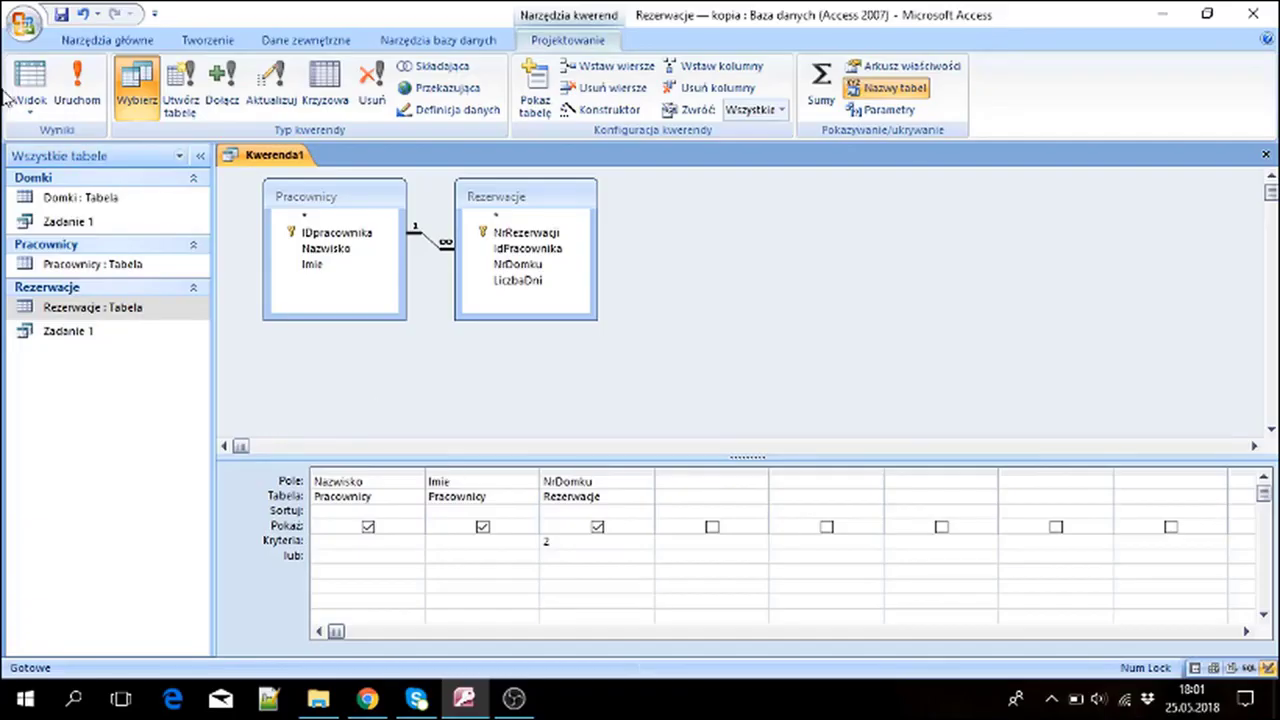
click(36, 84)
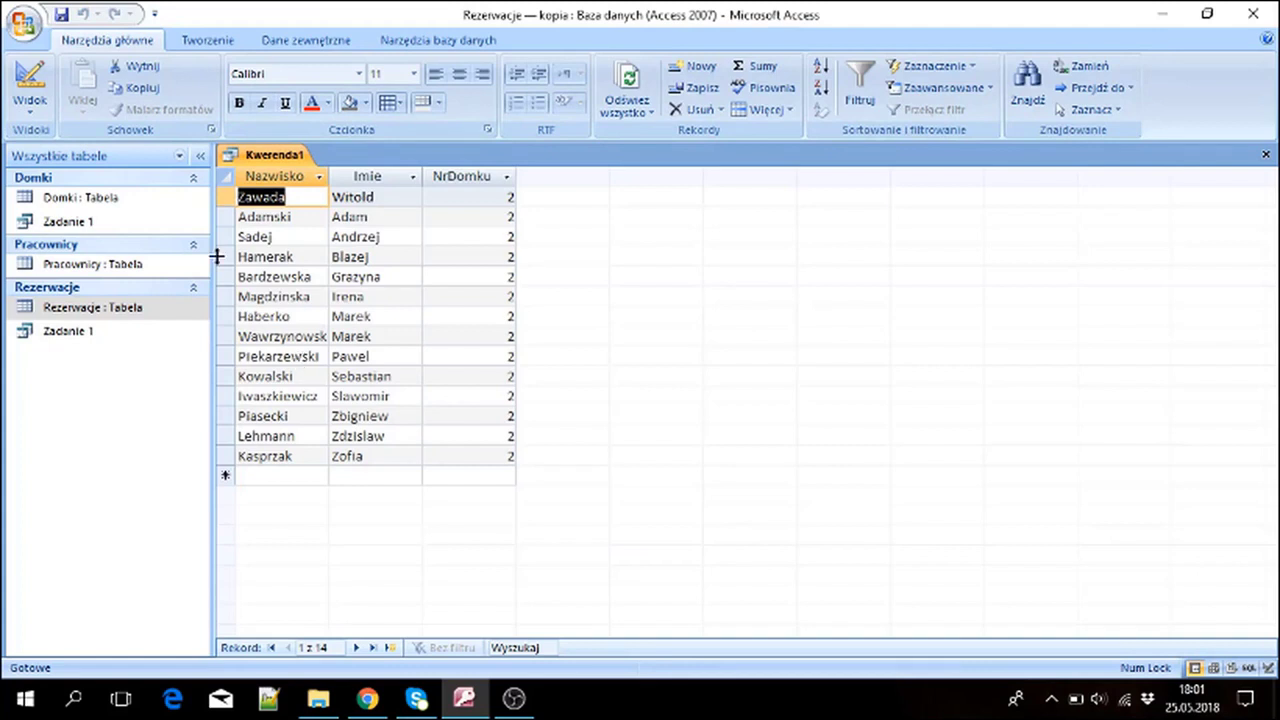
click(36, 84)
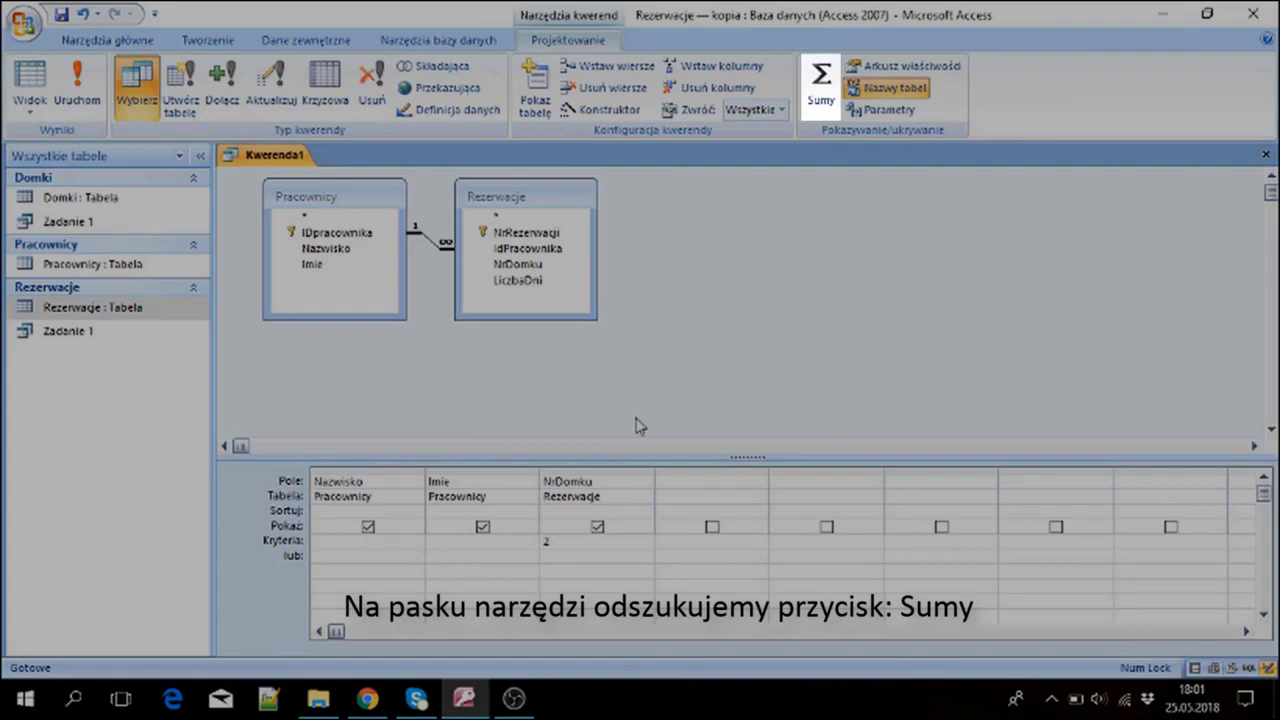
Step: Turn on totals, set the NrDomku summary function to Gdzie, preview the records and return to the design
click(810, 105)
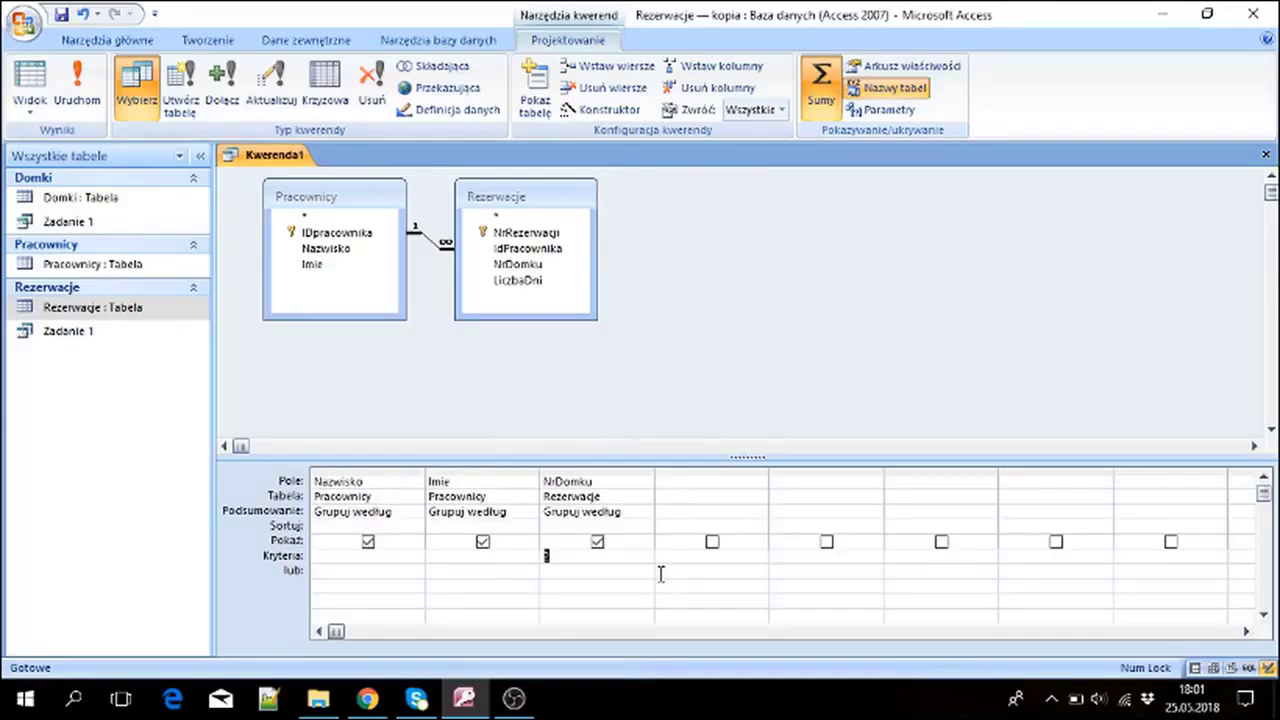
click(645, 514)
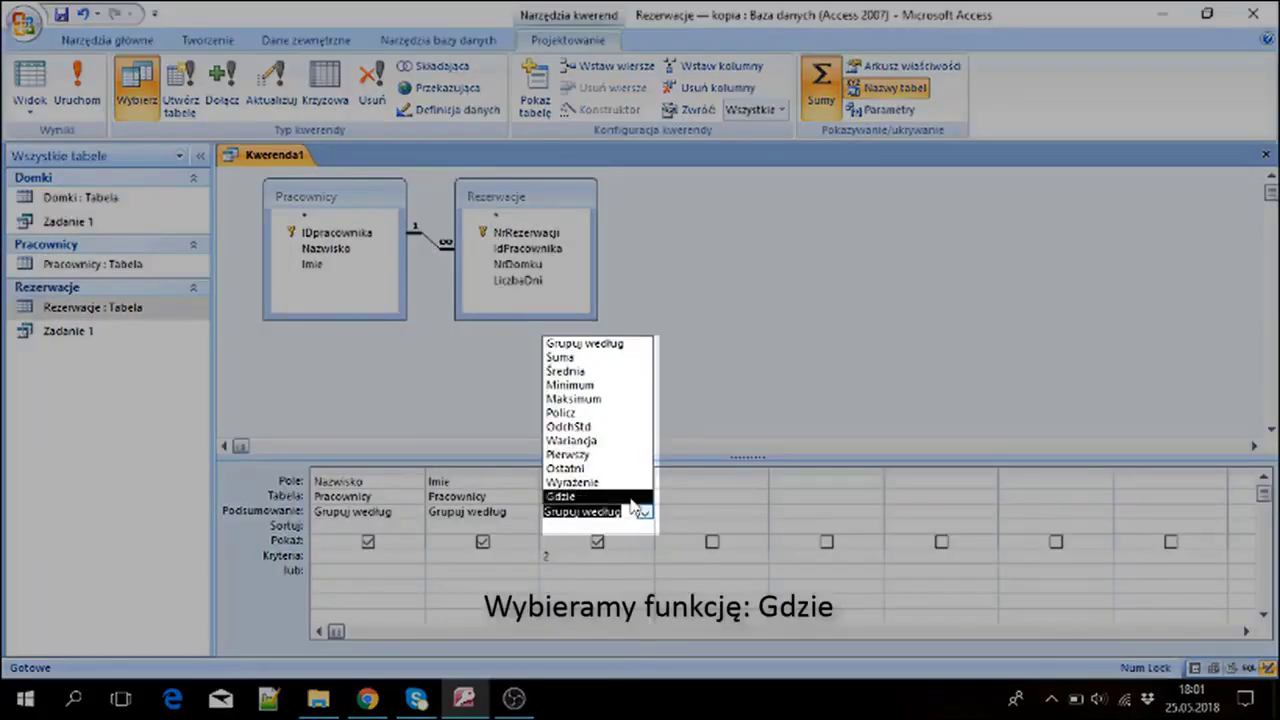
click(561, 496)
click(46, 84)
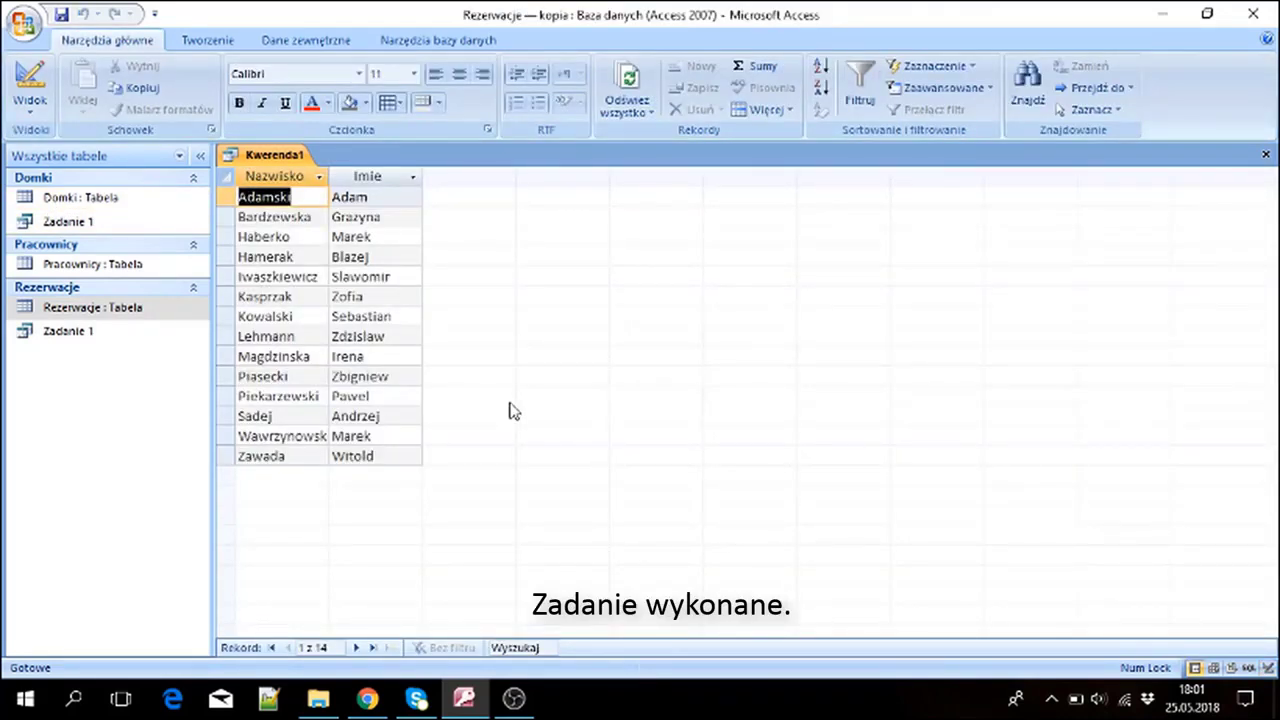
click(30, 82)
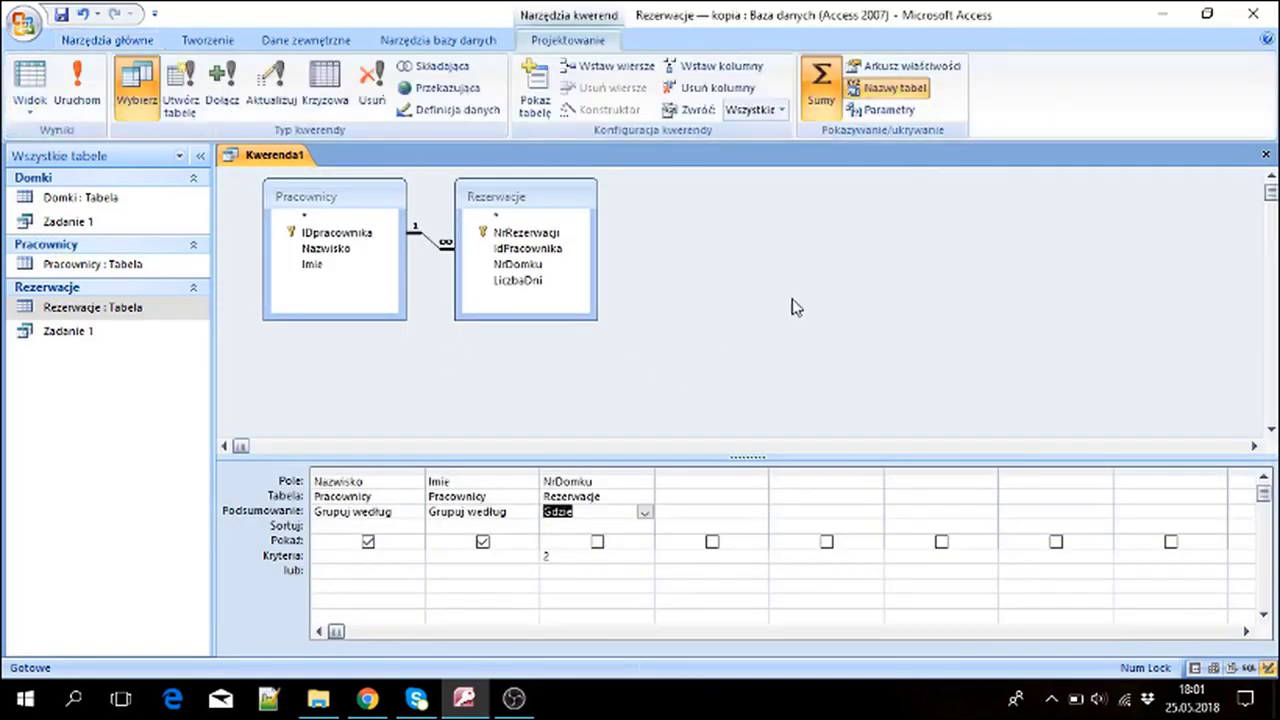
Step: Close the query and save it under the name "Zadanie 2"
click(1265, 155)
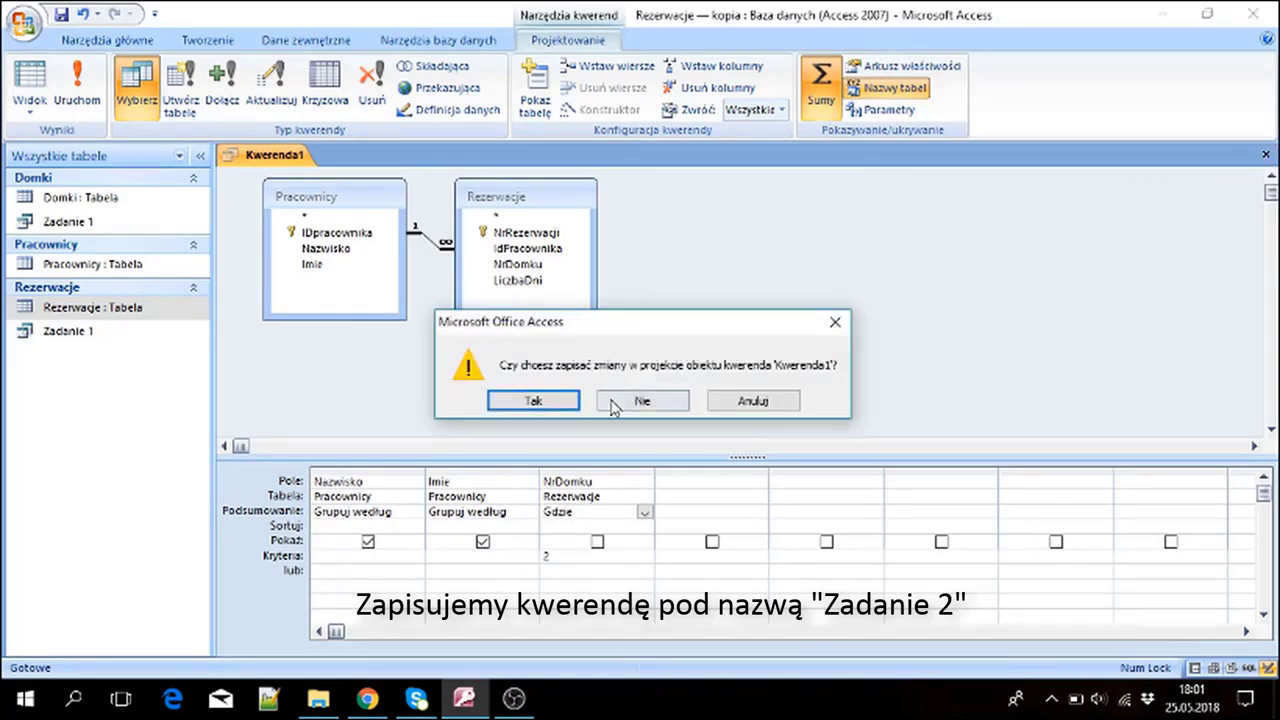
click(573, 412)
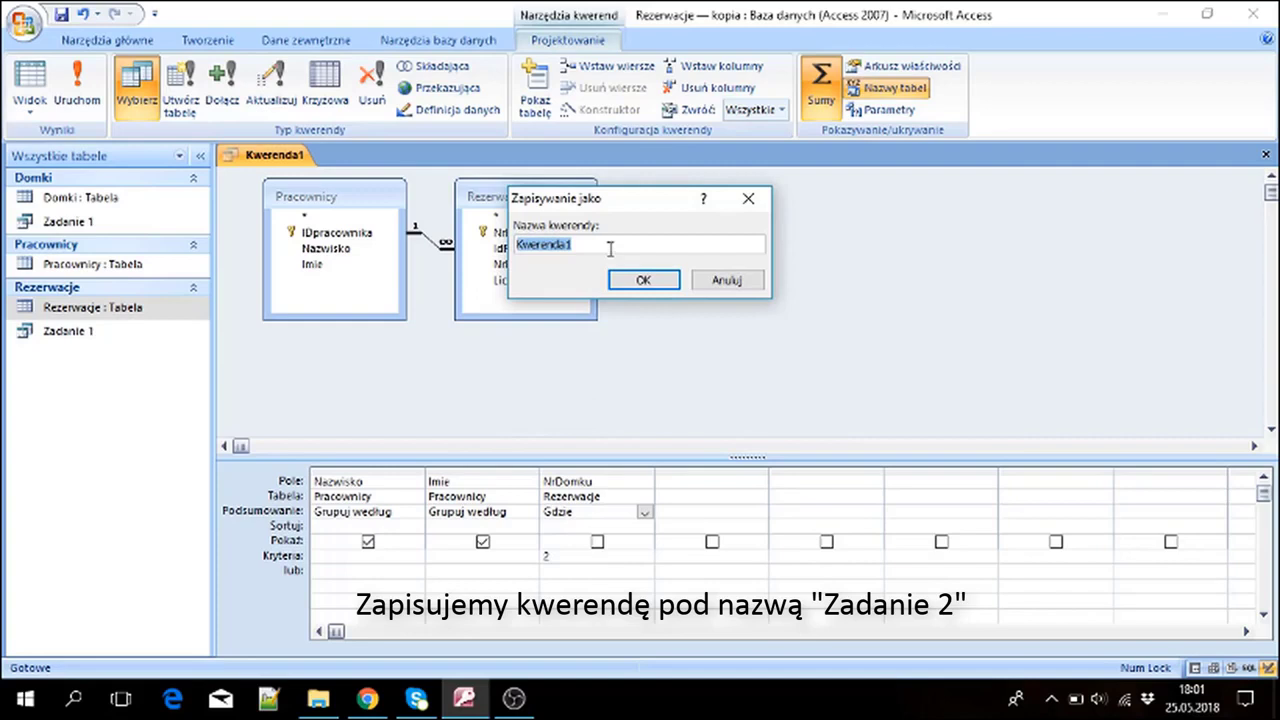
text(Zadanie 2)
click(640, 281)
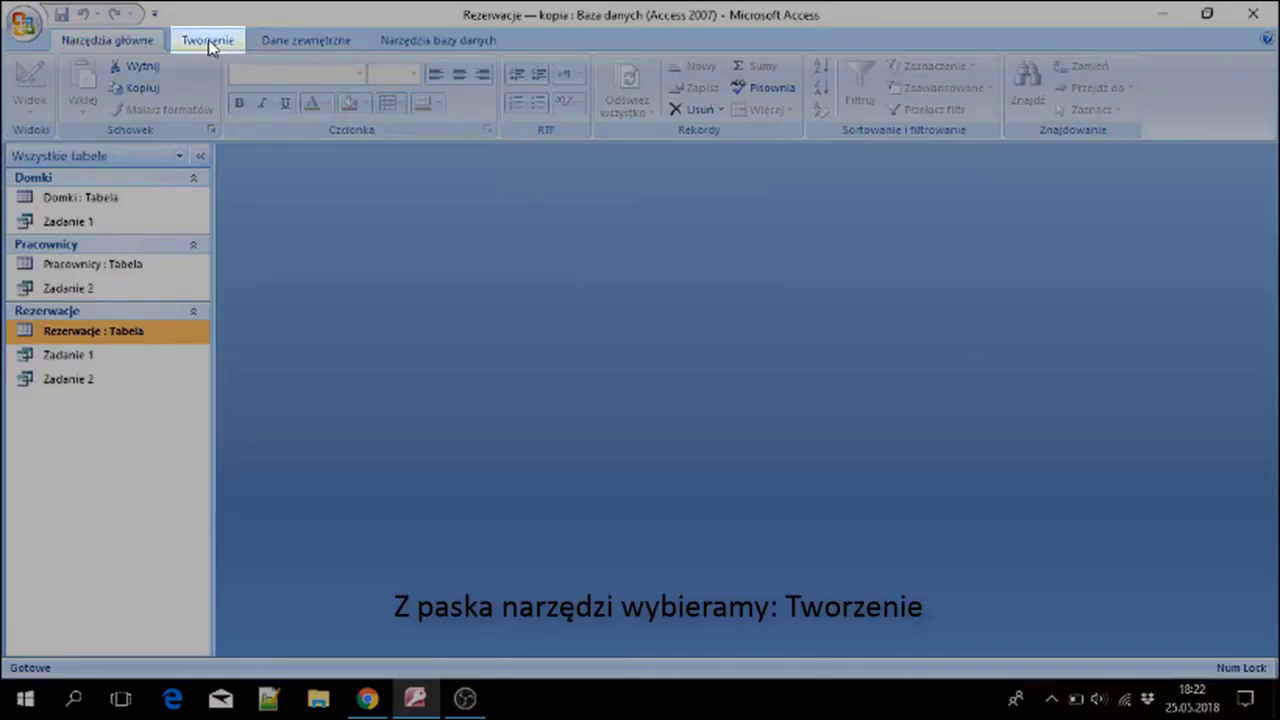
Step: Create another query in design view with the Domki and Rezerwacje tables
click(208, 40)
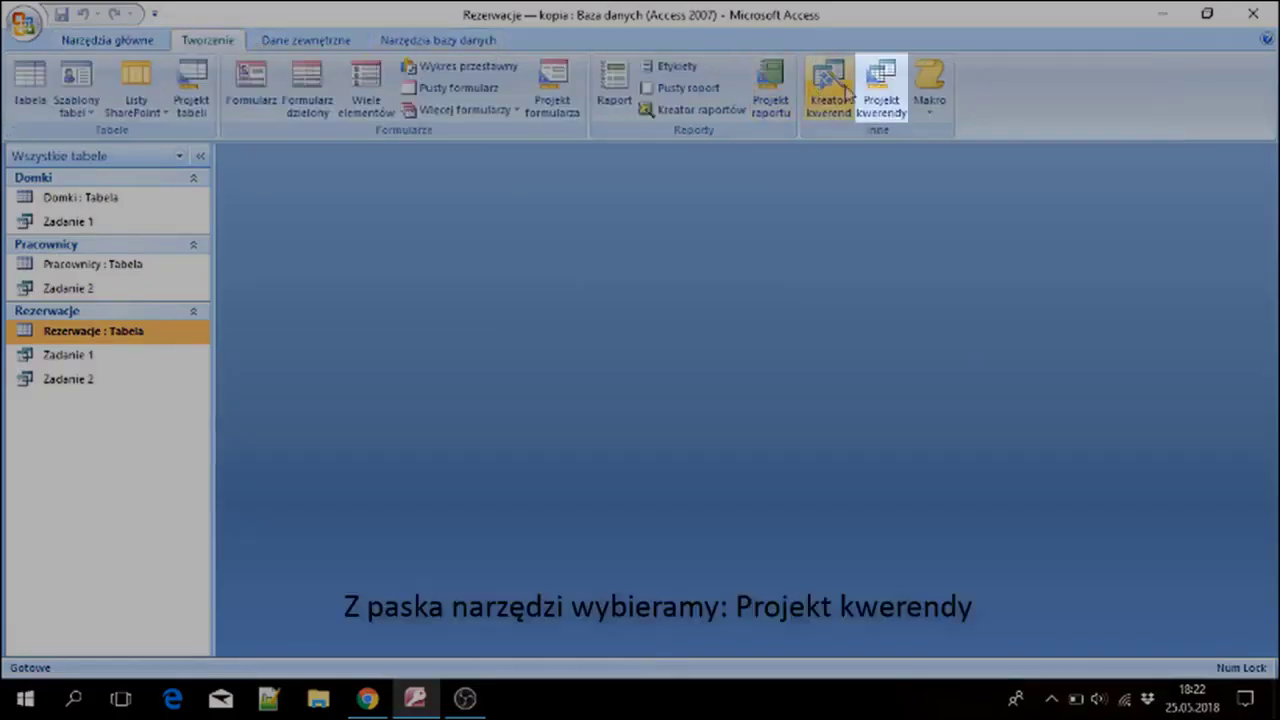
click(882, 90)
drag(580, 381, 614, 199)
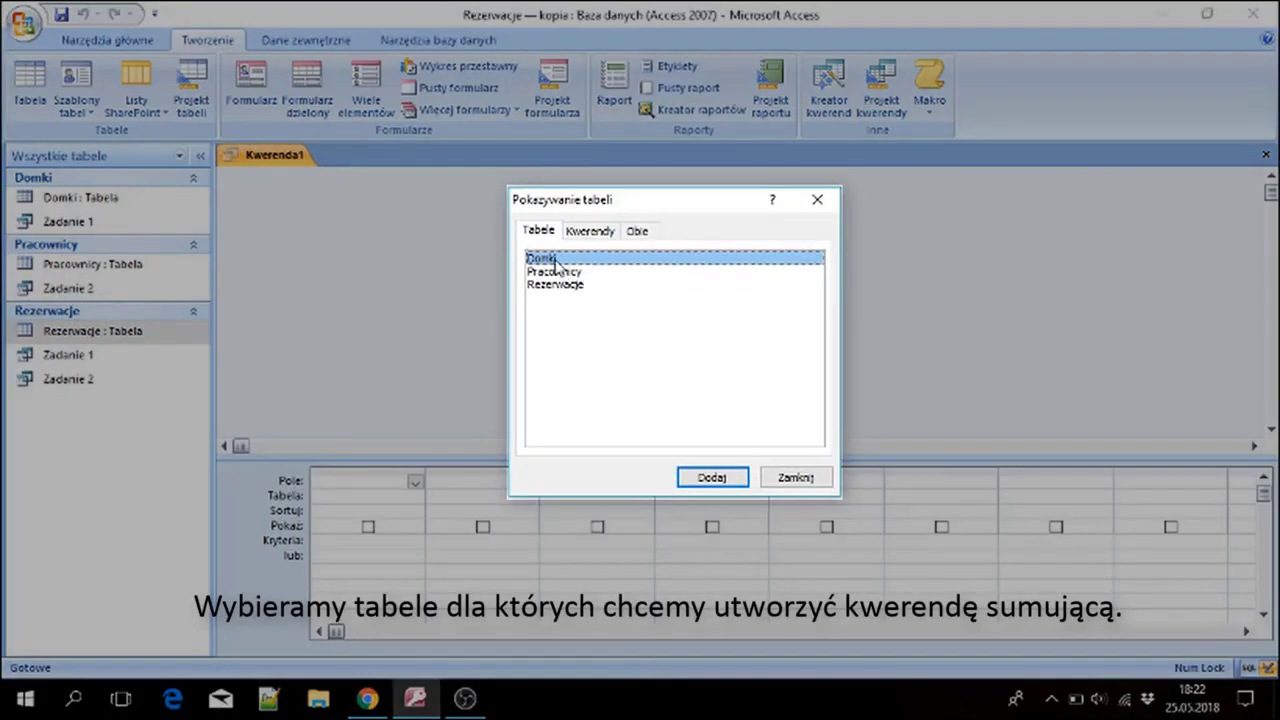
double_click(556, 259)
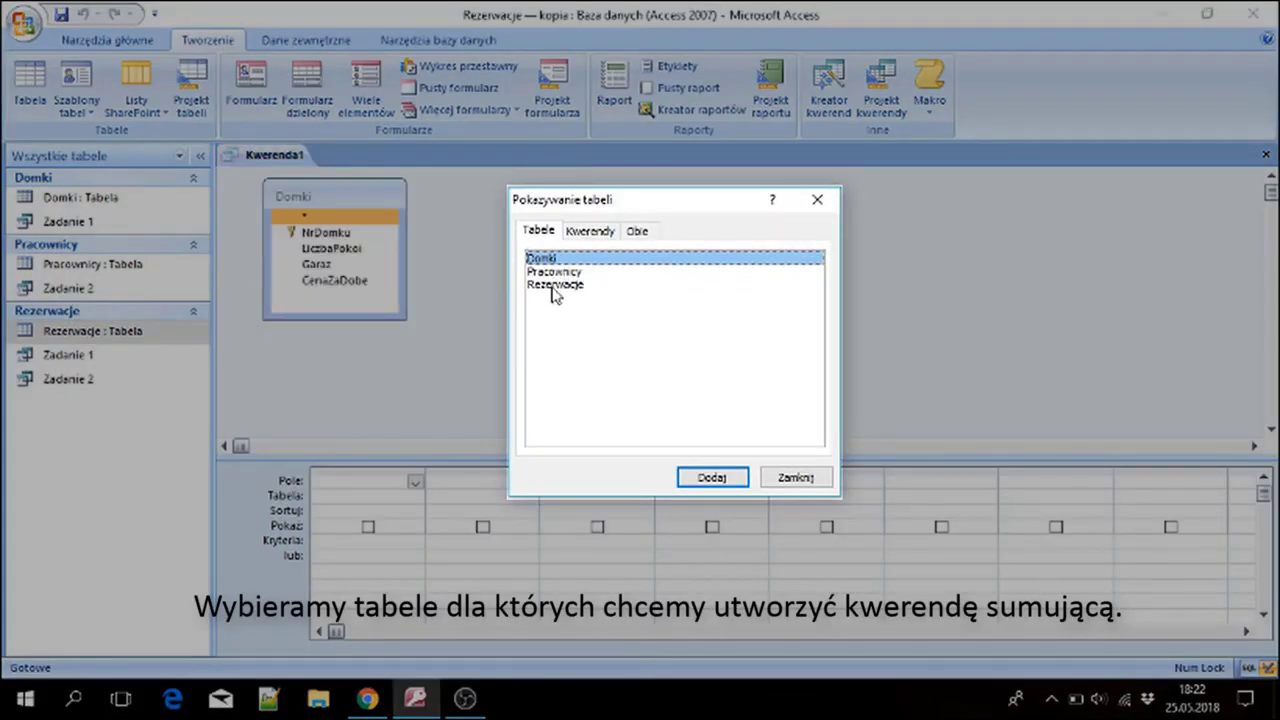
double_click(556, 286)
click(815, 201)
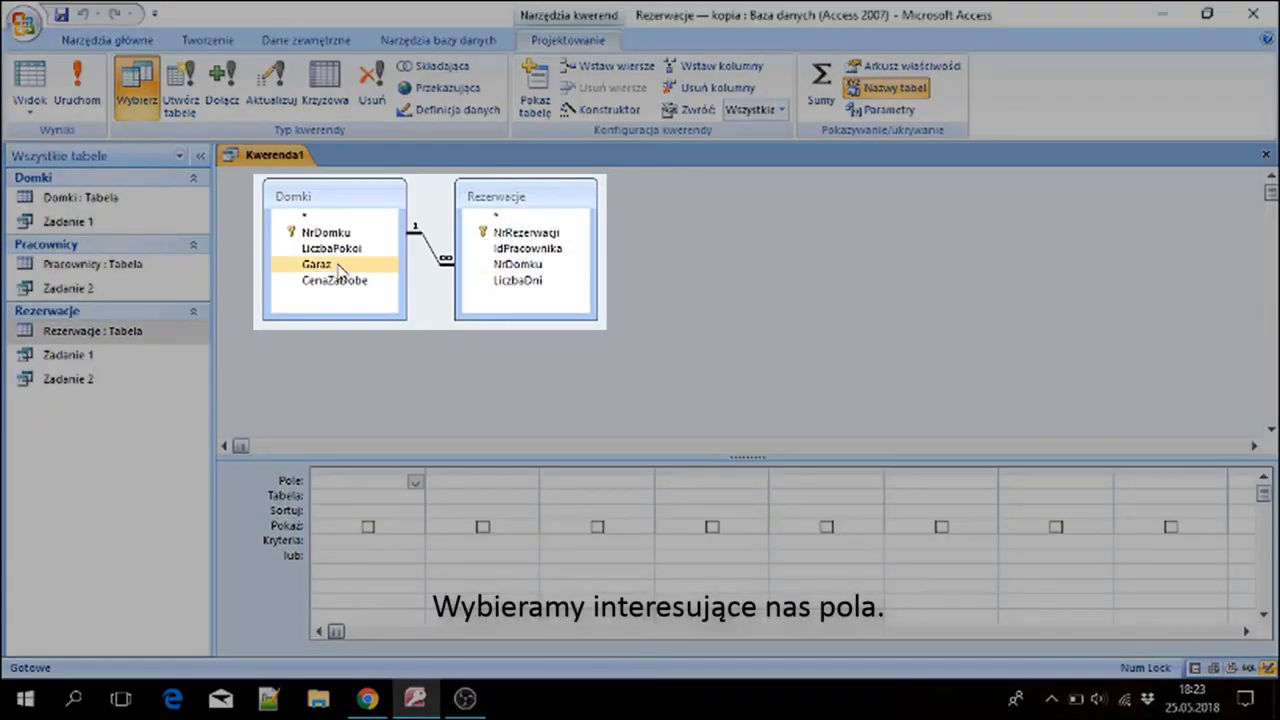
Step: Add Garaz from Domki and NrRezerwacji from Rezerwacje to the query grid
click(340, 266)
double_click(340, 266)
double_click(515, 233)
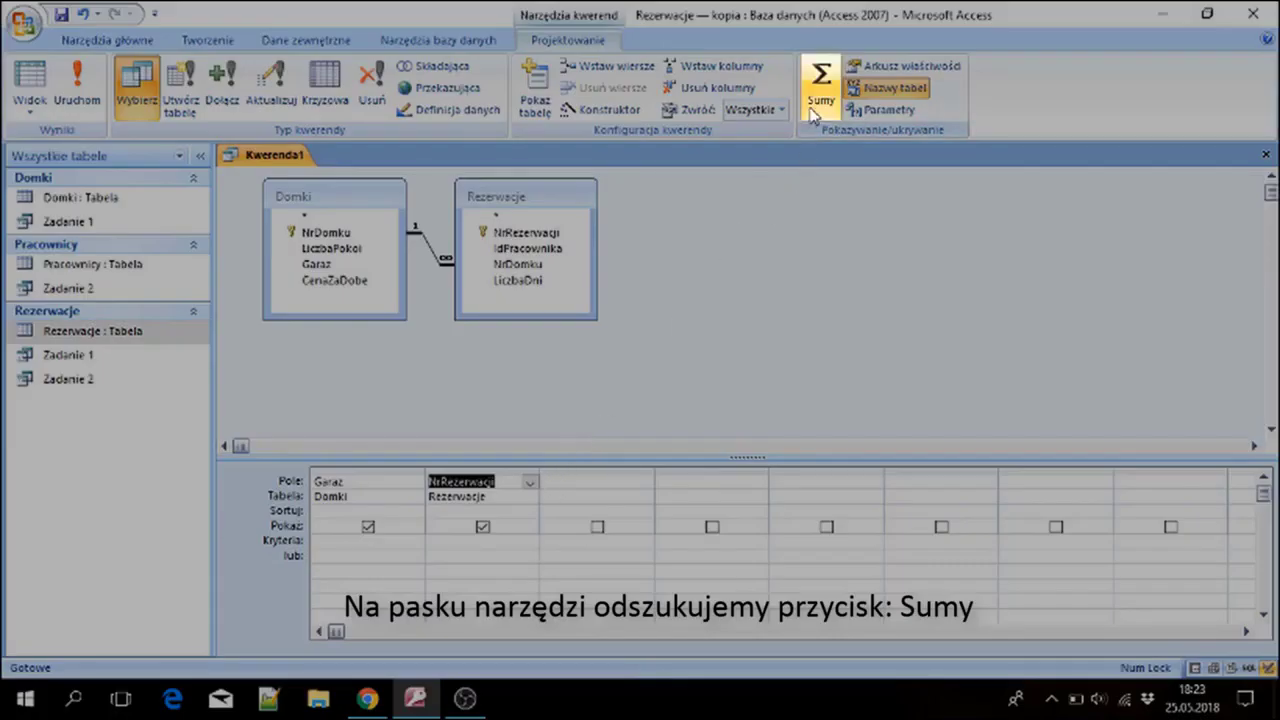
Step: Turn on totals, set the NrRezerwacji summary function to Policz, preview the records and return to the design
click(812, 112)
click(530, 511)
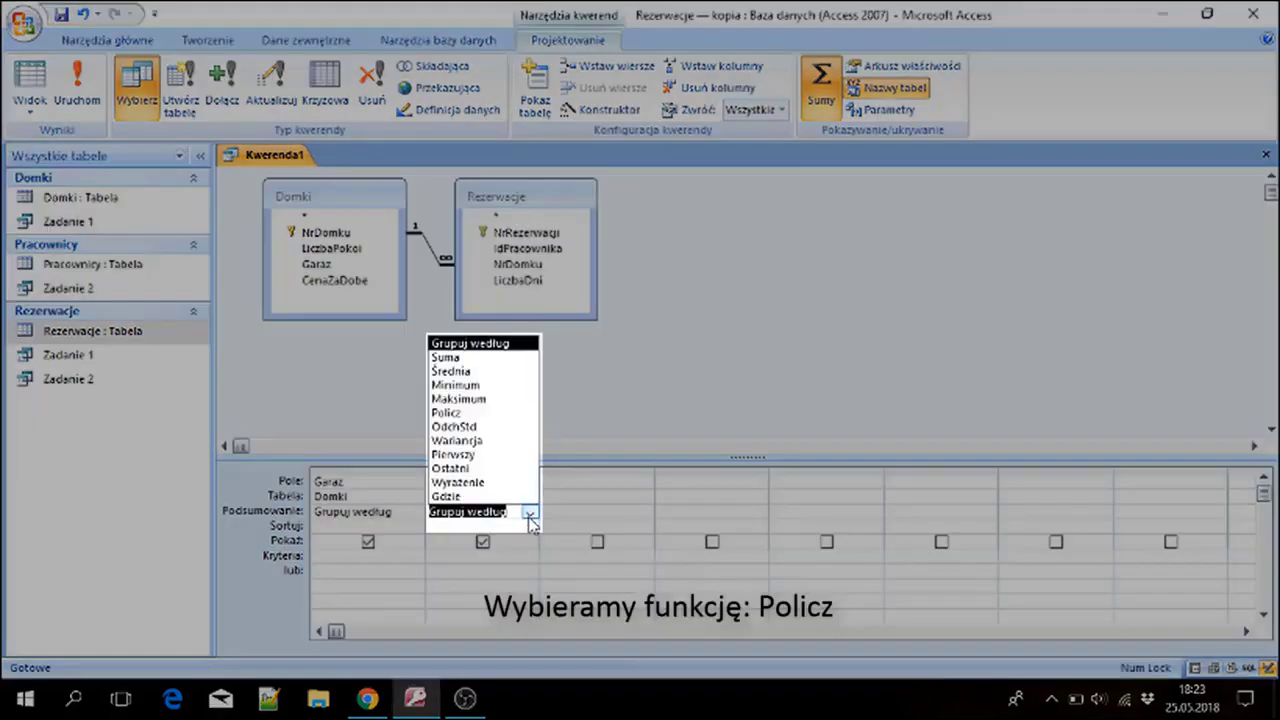
click(489, 412)
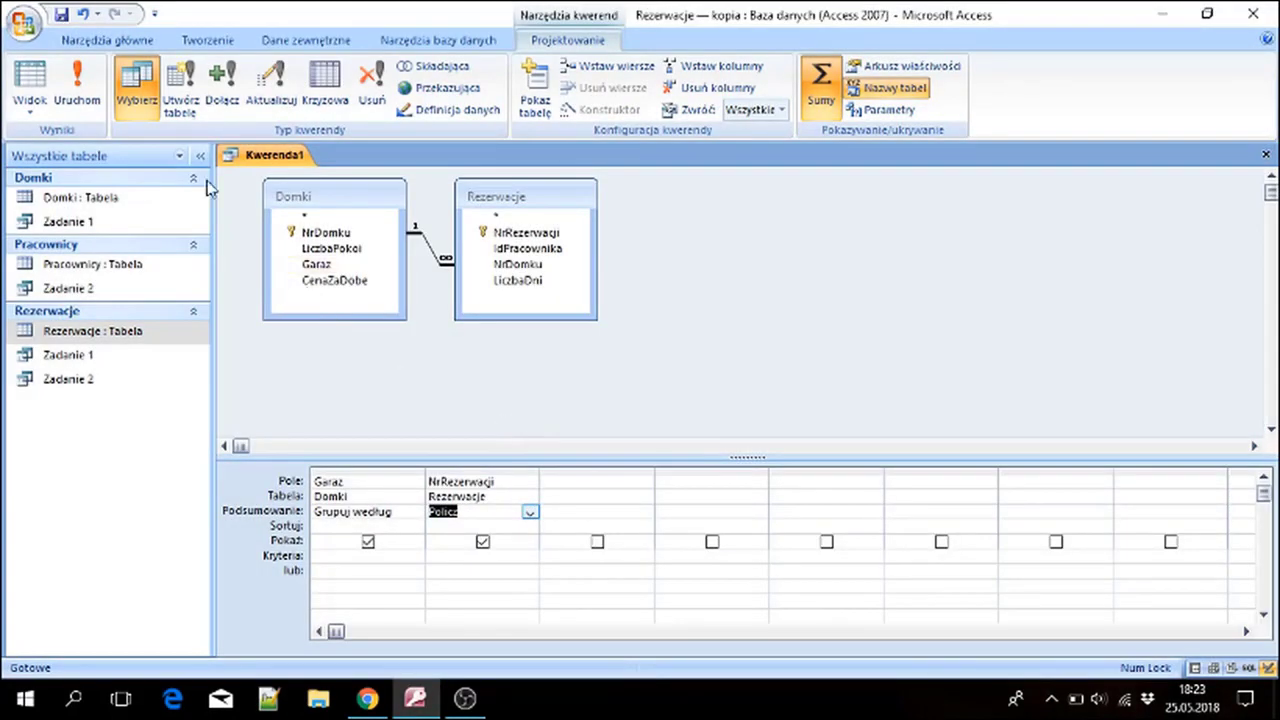
click(30, 85)
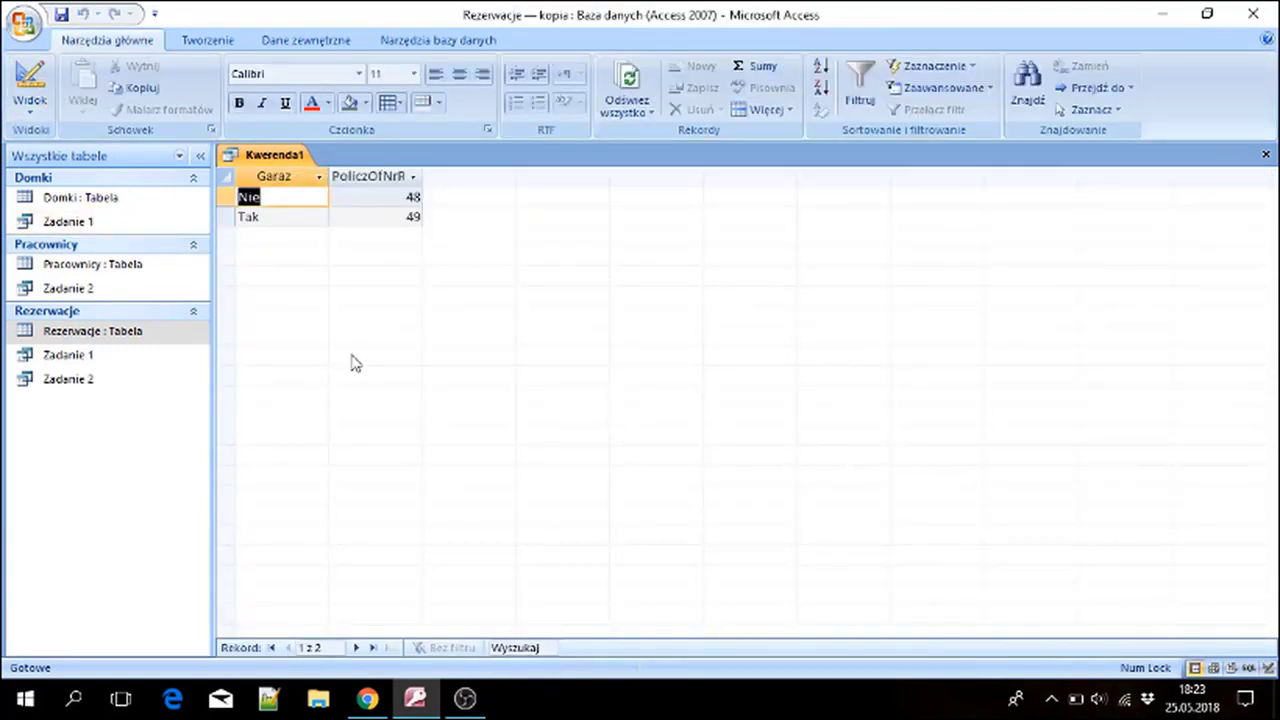
click(30, 80)
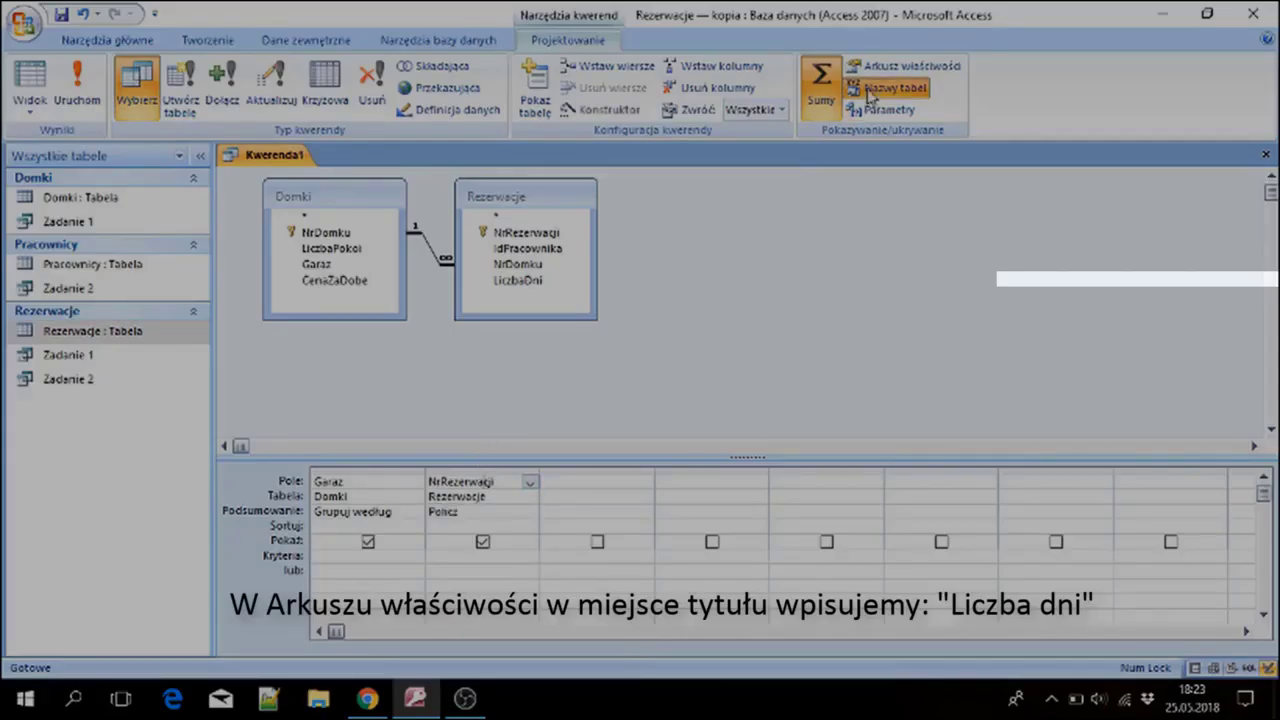
Step: Set the NrRezerwacji field's title to "Liczba rezerwacji", display the query results and widen that column to fit its heading
click(905, 66)
click(1133, 278)
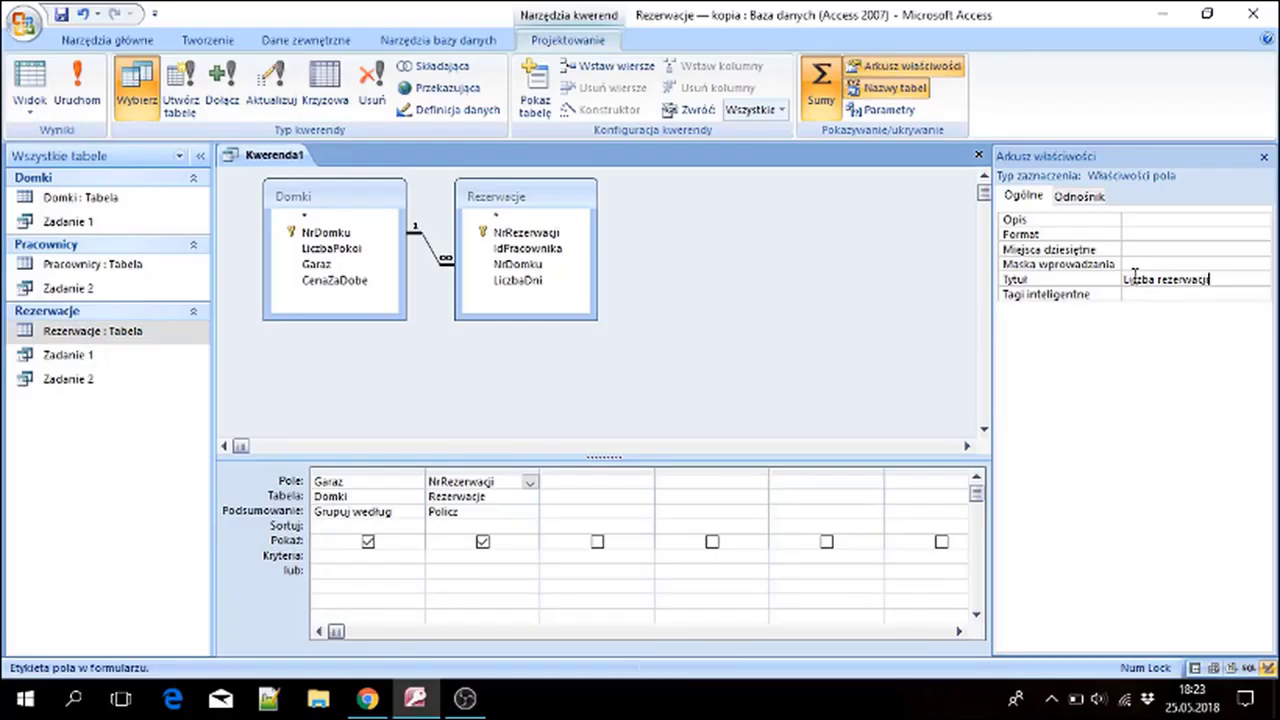
click(30, 75)
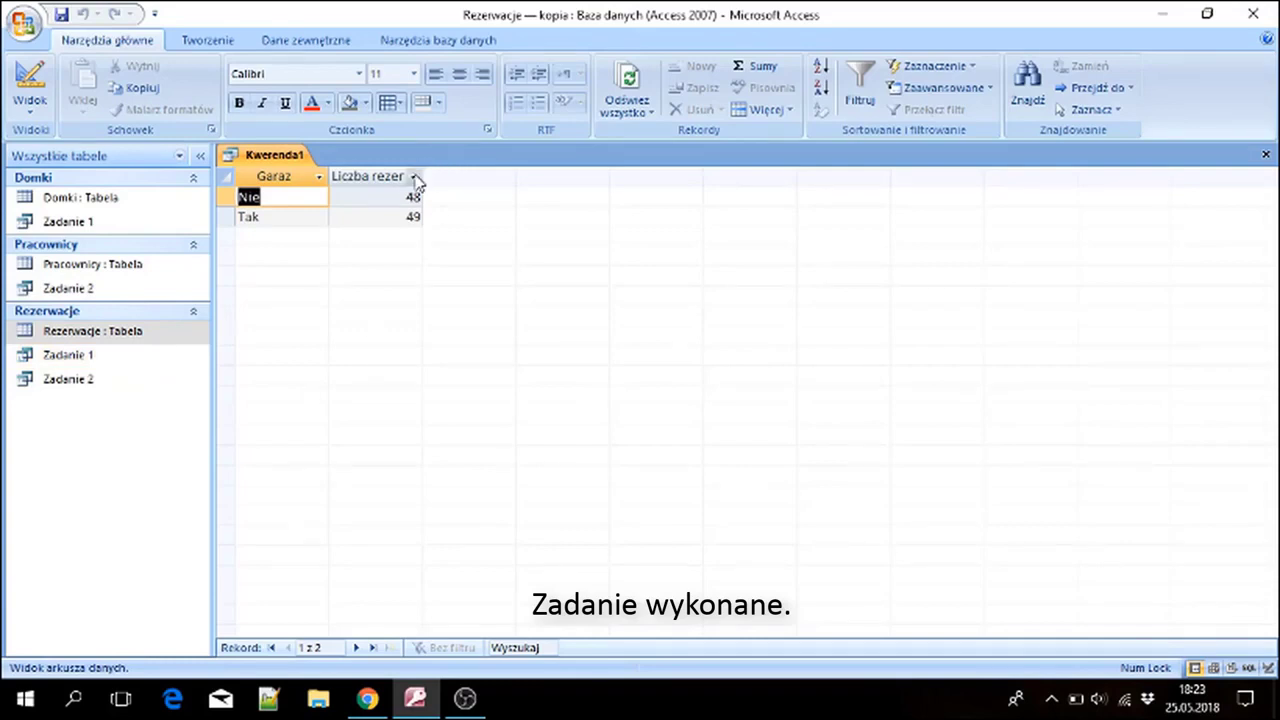
drag(422, 175, 464, 175)
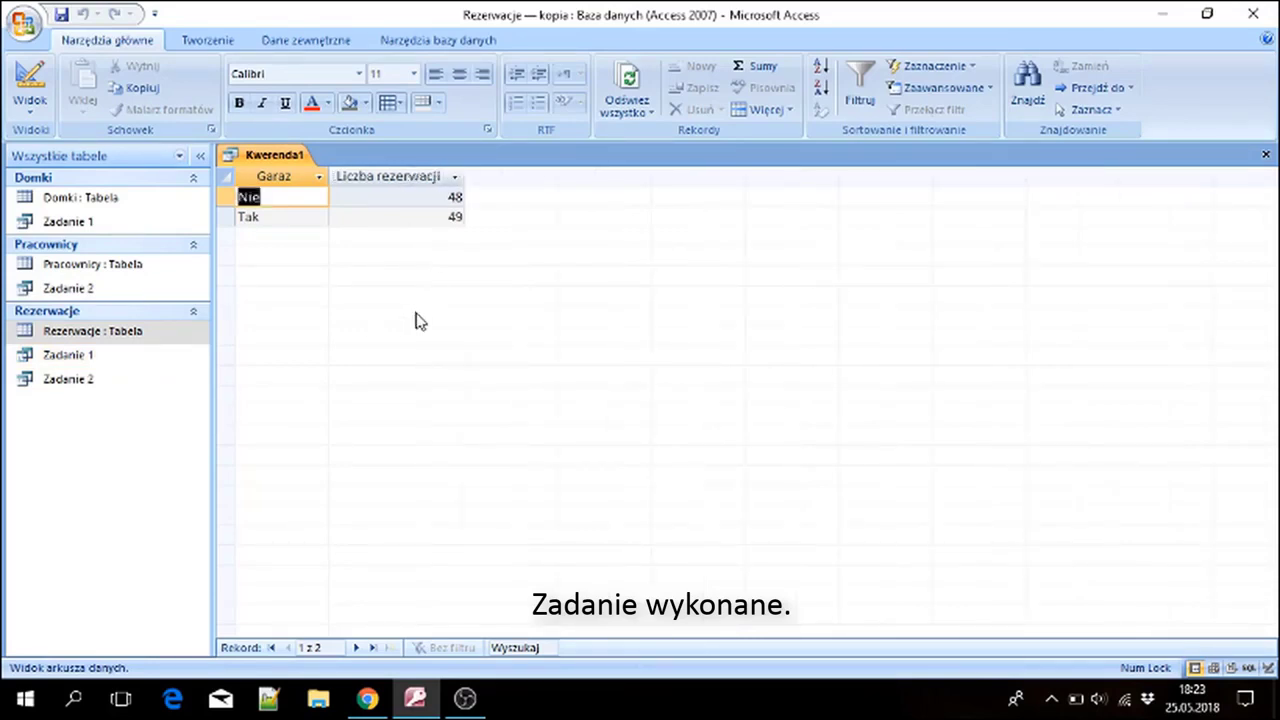